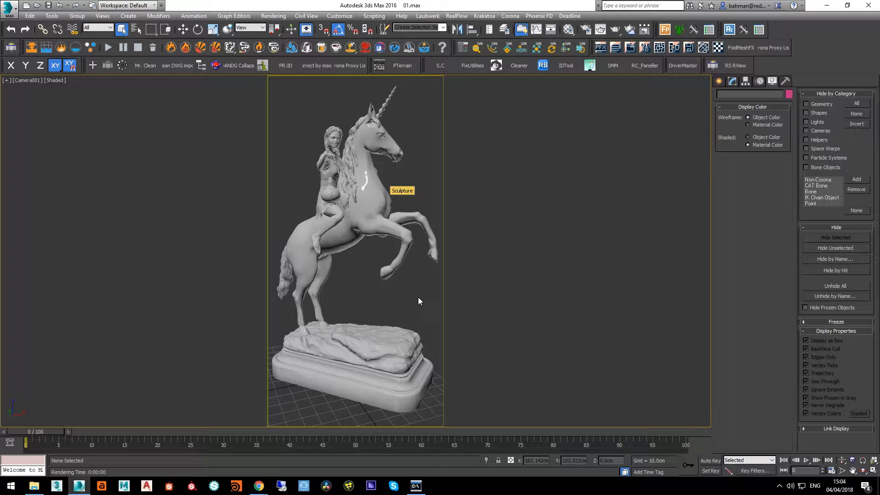
Check the environment's exposure control settings and open the Redshift Render View from the render setup.
{"action": "key", "text": "8"}
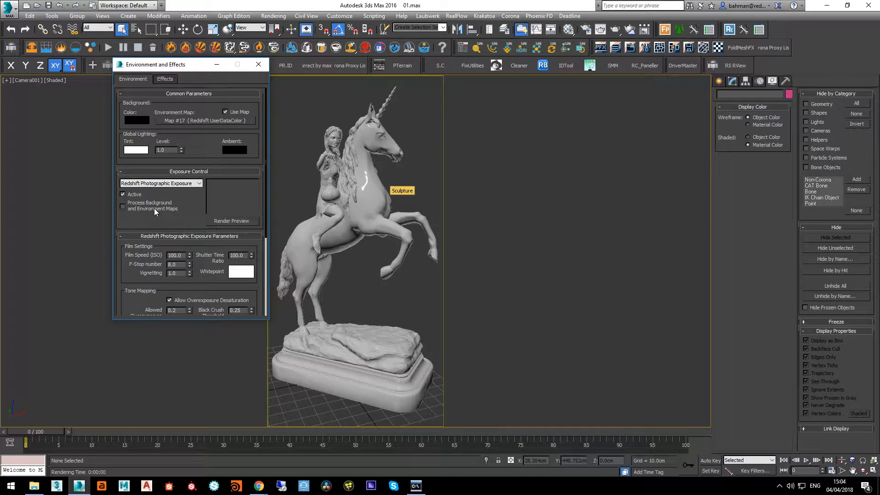
{"action": "left_click", "coordinate": [259, 65]}
{"action": "key", "text": "F10"}
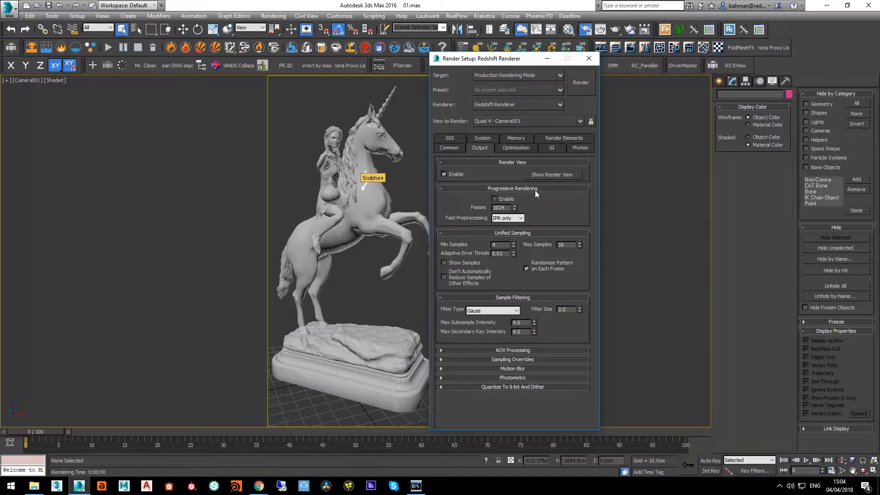
{"action": "left_click", "coordinate": [549, 176]}
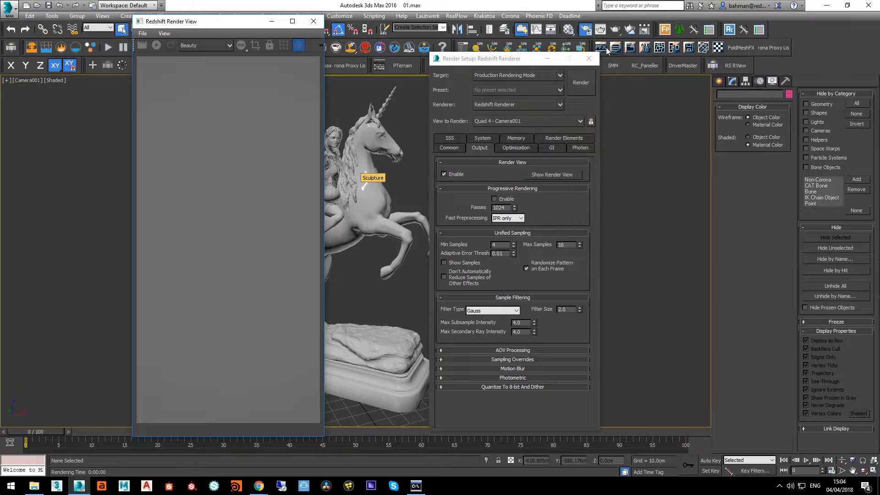
{"action": "left_click", "coordinate": [589, 58]}
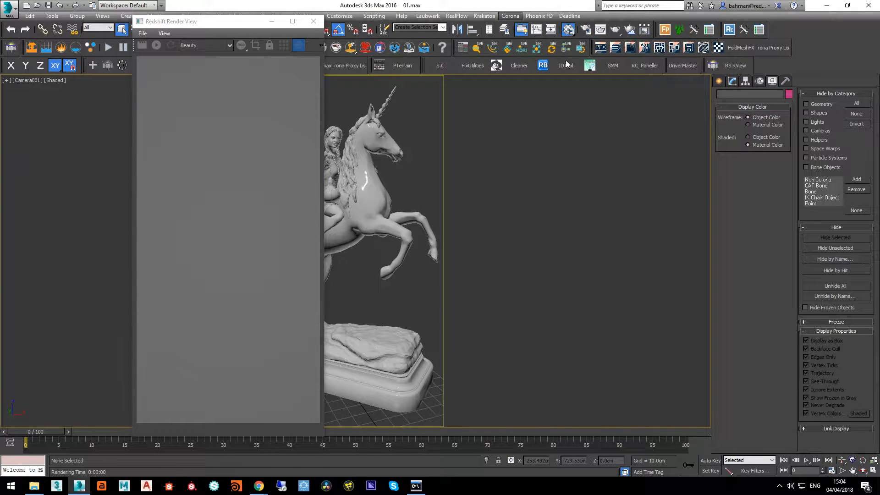
Create a new Redshift Material in the first material slot.
{"action": "key", "text": "m"}
{"action": "left_click", "coordinate": [559, 190]}
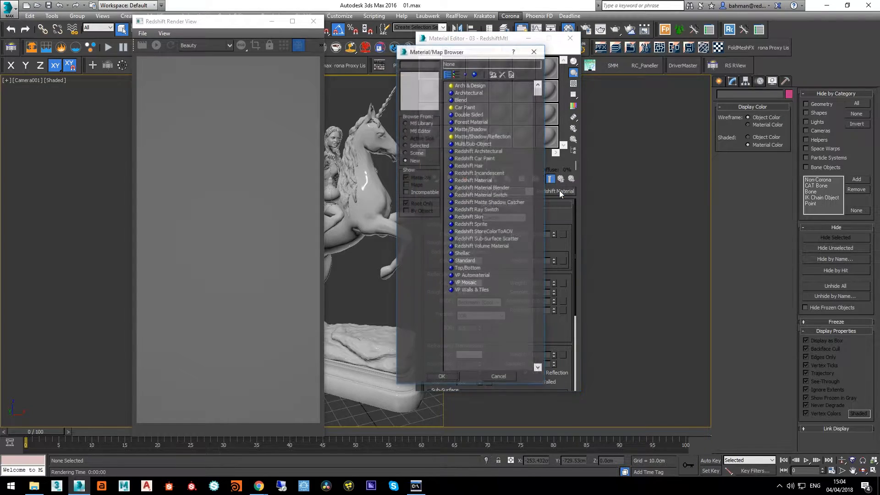
{"action": "left_click", "coordinate": [482, 181]}
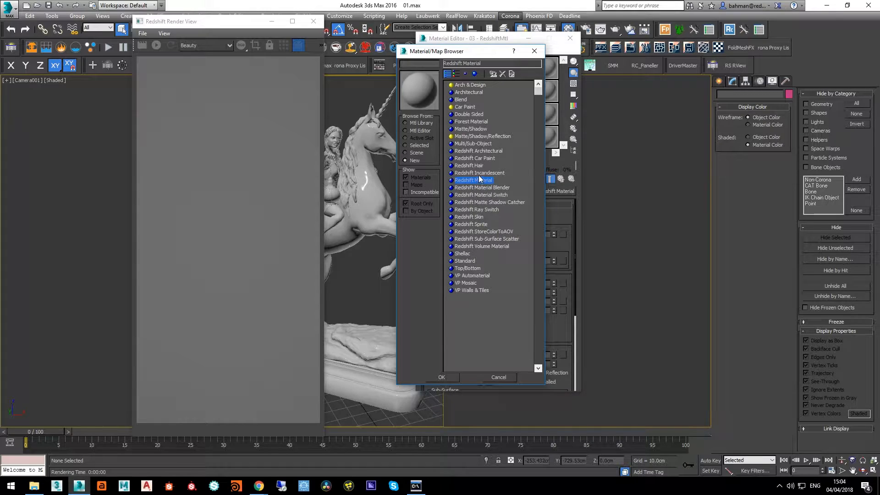
{"action": "left_click", "coordinate": [476, 154]}
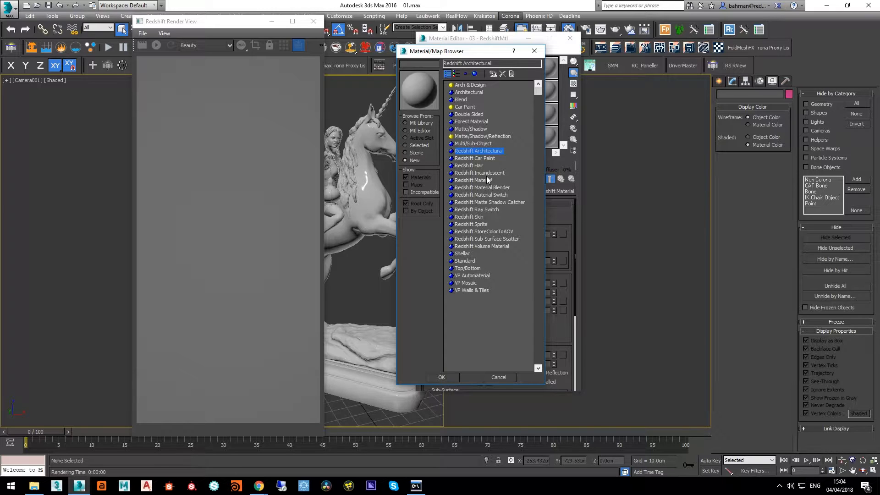
{"action": "left_click", "coordinate": [484, 182]}
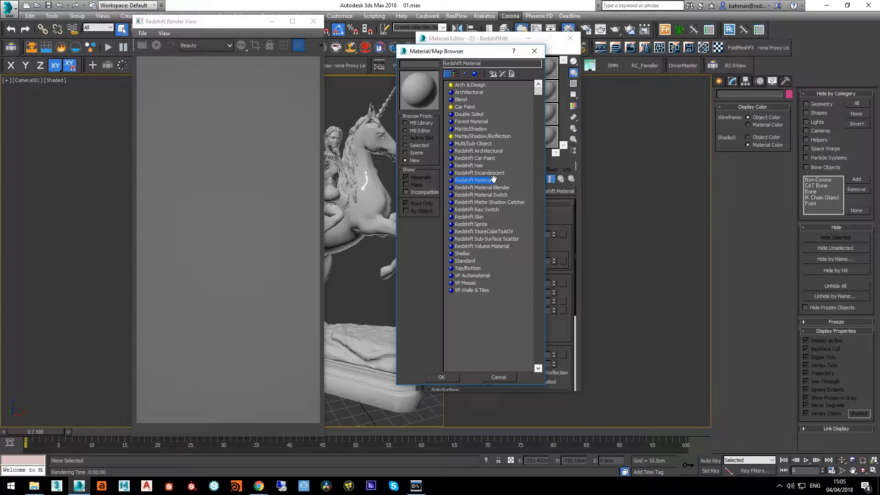
{"action": "left_click", "coordinate": [452, 378]}
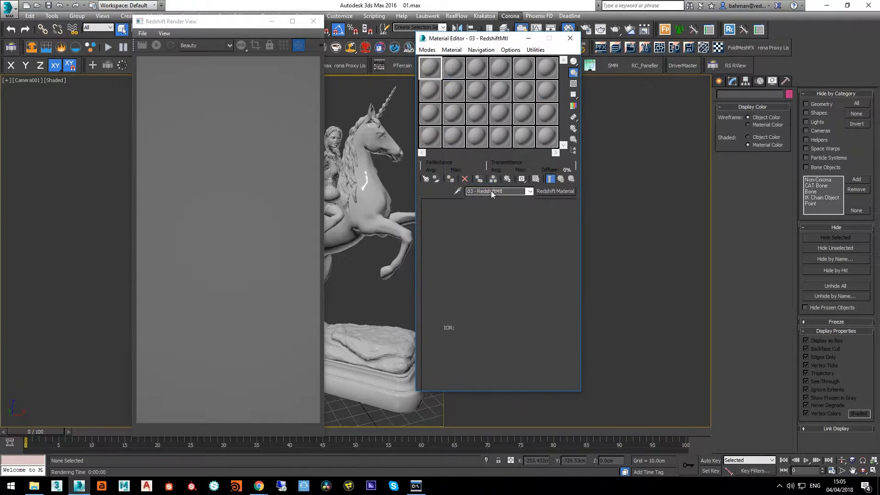
Assign the new Redshift material to the unicorn sculpture and start the interactive preview render.
{"action": "left_click", "coordinate": [398, 152]}
{"action": "left_click", "coordinate": [453, 180]}
{"action": "left_click", "coordinate": [156, 45]}
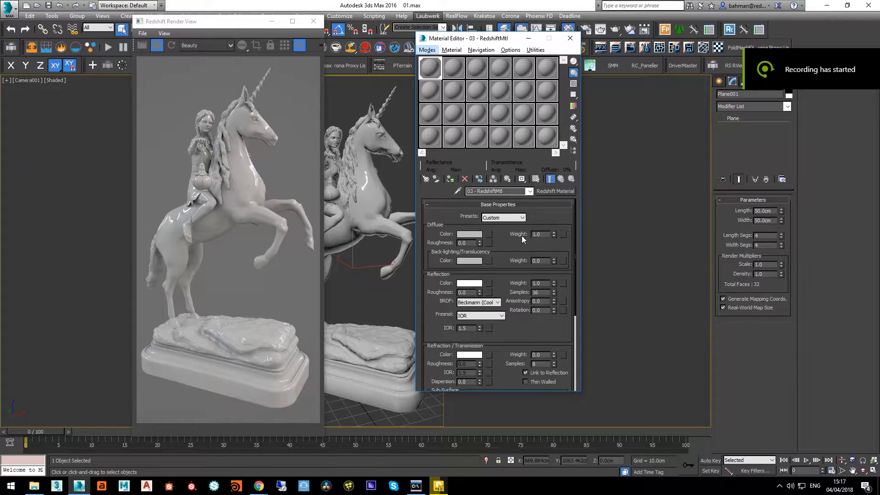
Look through the material presets, keep Custom, and set the diffuse color to bright red.
{"action": "left_click", "coordinate": [500, 218]}
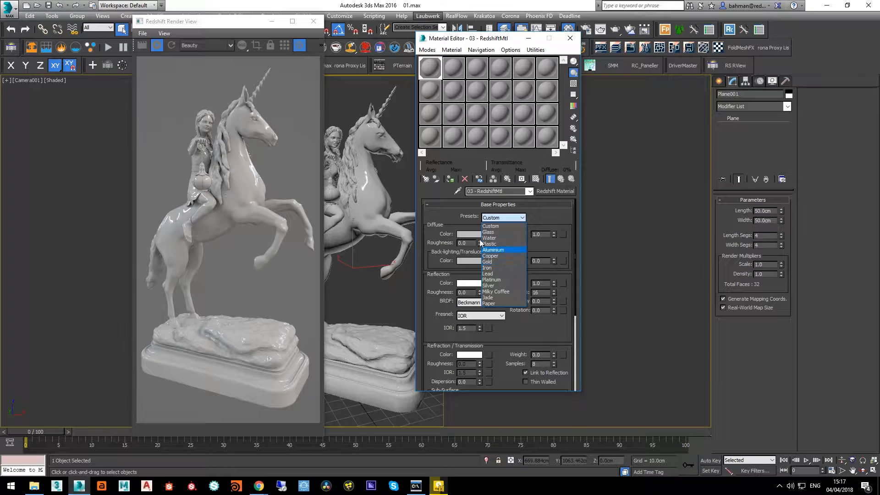
{"action": "left_click", "coordinate": [464, 226]}
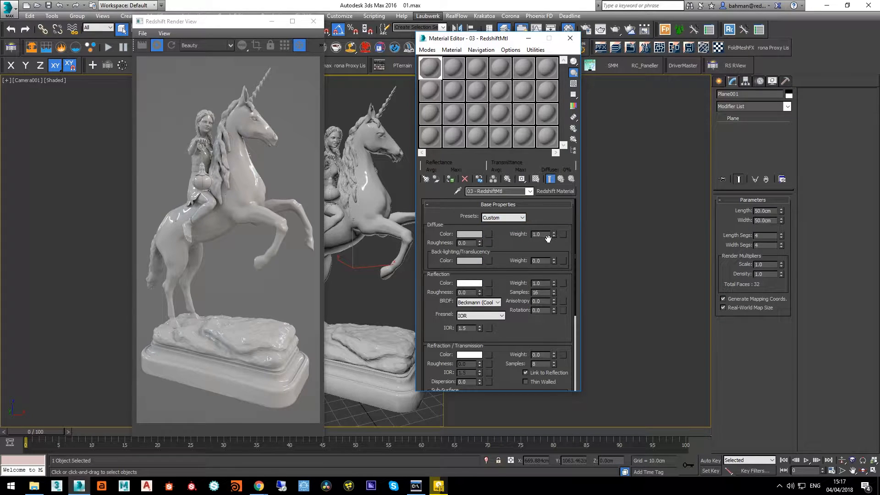
{"action": "left_click", "coordinate": [474, 236]}
{"action": "left_click_drag", "start_coordinate": [221, 87], "coordinate": [262, 103]}
{"action": "left_click", "coordinate": [236, 152]}
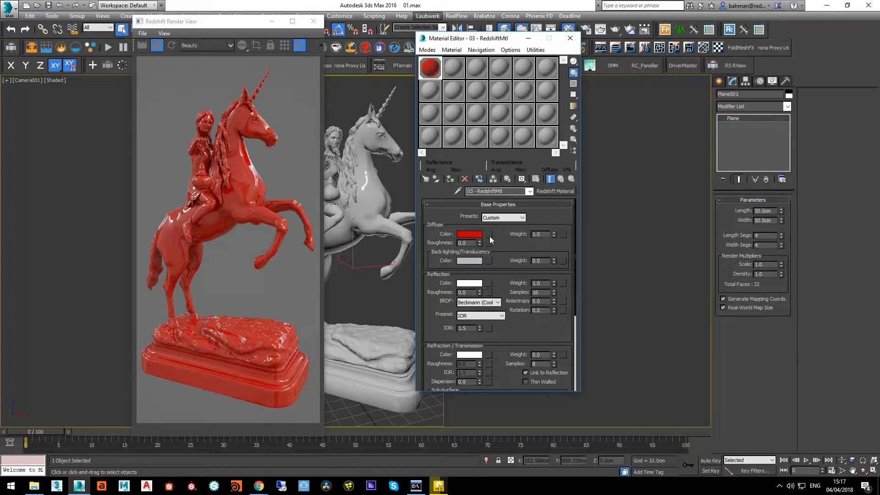
Try a diffuse weight of 0.0 on the red material and return it to 1.0.
{"action": "left_click", "coordinate": [548, 235]}
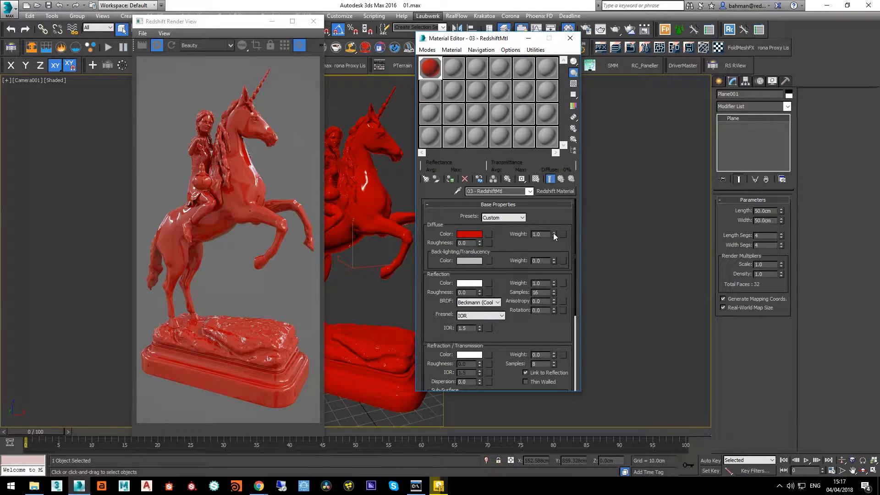
{"action": "right_click", "coordinate": [554, 234]}
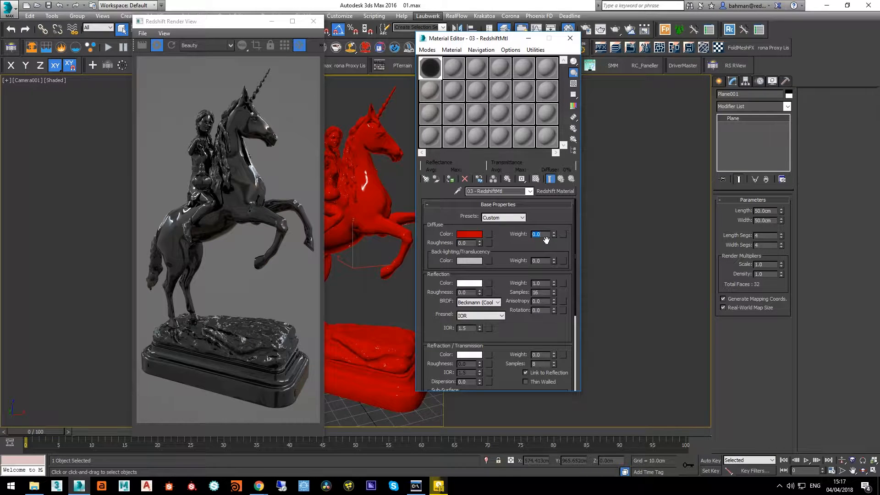
{"action": "type", "text": "1"}
{"action": "key", "text": "Return"}
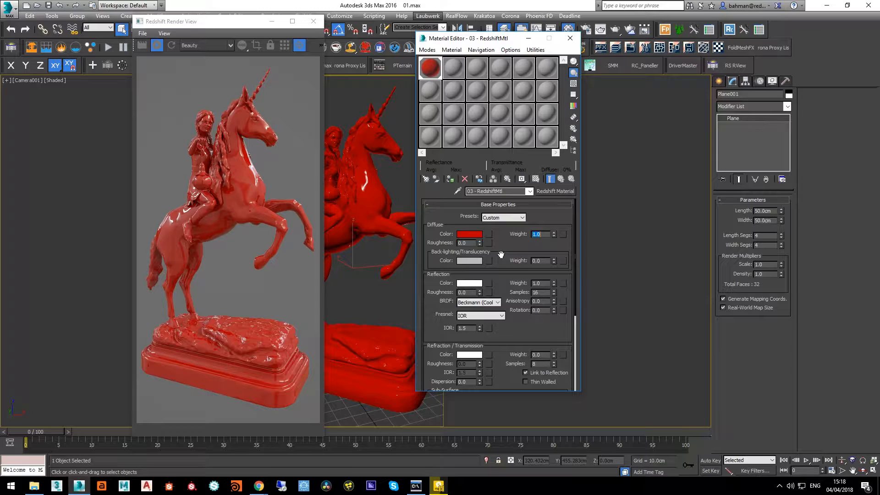
Show the test plane instead of the sculpture, turn on the physical light behind it, and refresh the preview render.
{"action": "left_click_drag", "start_coordinate": [502, 252], "coordinate": [501, 235]}
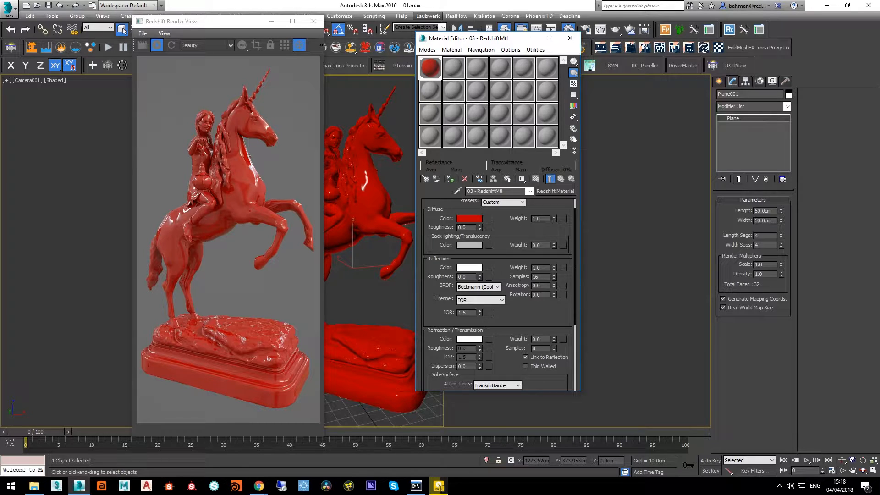
{"action": "key", "text": "shift+g"}
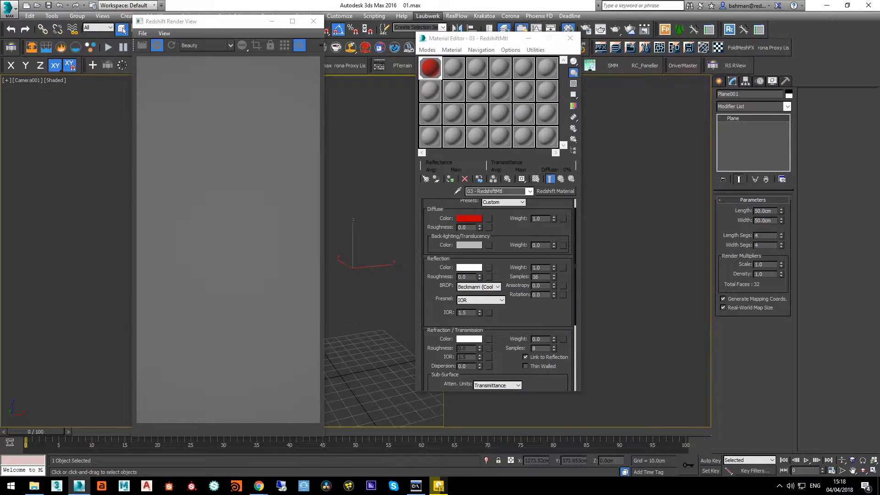
{"action": "key", "text": "ctrl+z"}
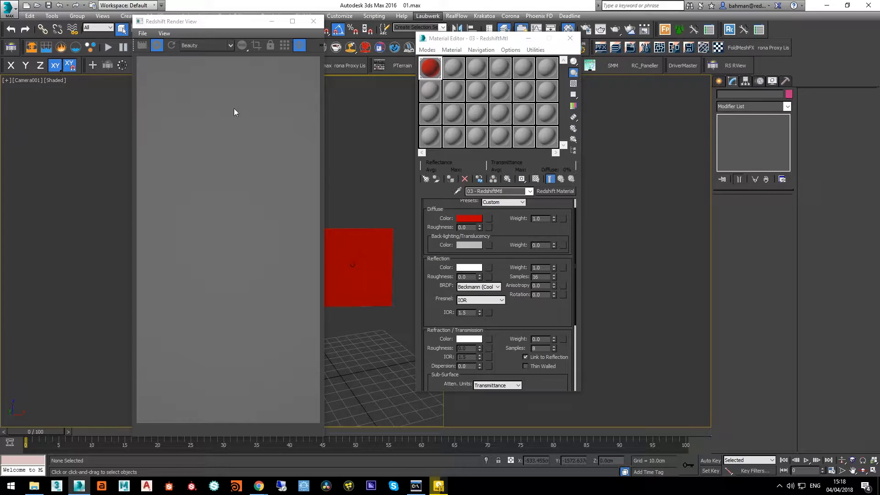
{"action": "left_click", "coordinate": [170, 48]}
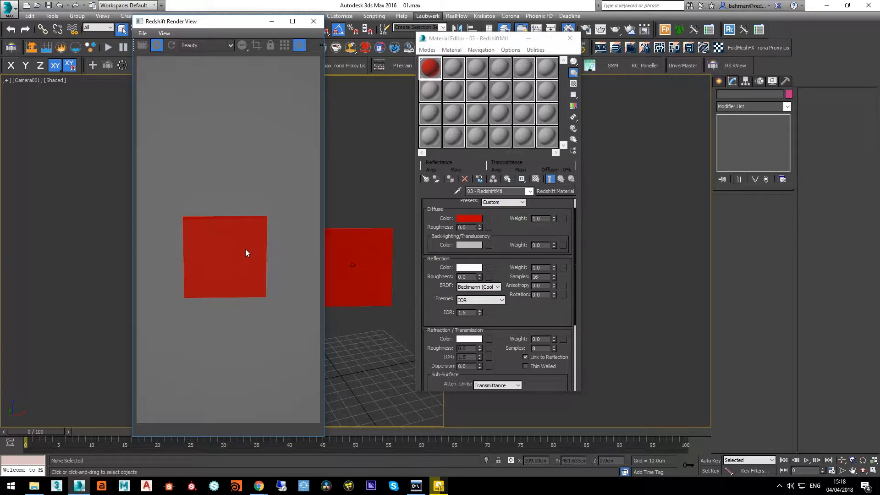
{"action": "left_click", "coordinate": [353, 264]}
{"action": "left_click", "coordinate": [748, 211]}
{"action": "left_click", "coordinate": [173, 46]}
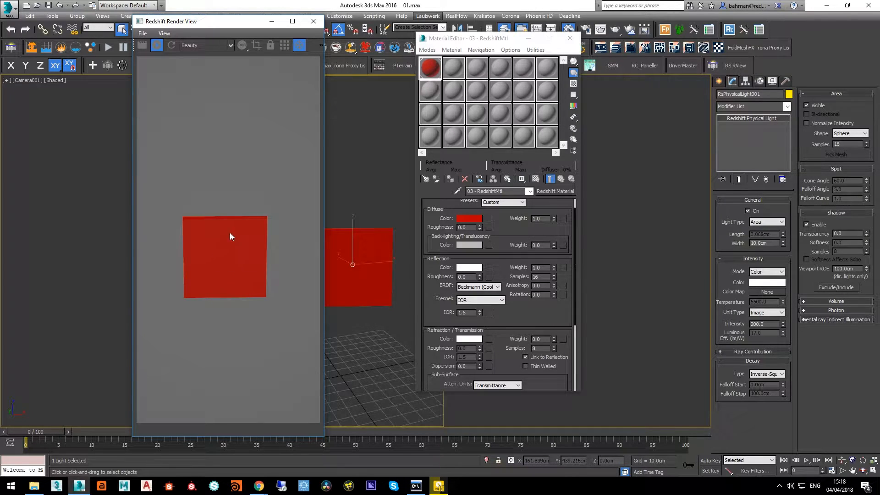
Set the material's back-lighting/translucency color to green (hex 00BA28) and its weight to 0.222.
{"action": "left_click", "coordinate": [478, 246]}
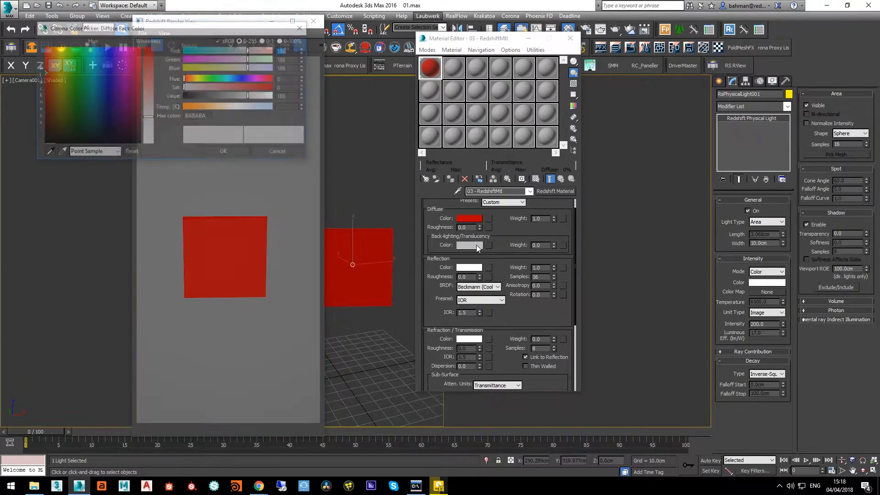
{"action": "left_click", "coordinate": [217, 79]}
{"action": "left_click_drag", "start_coordinate": [234, 87], "coordinate": [284, 97]}
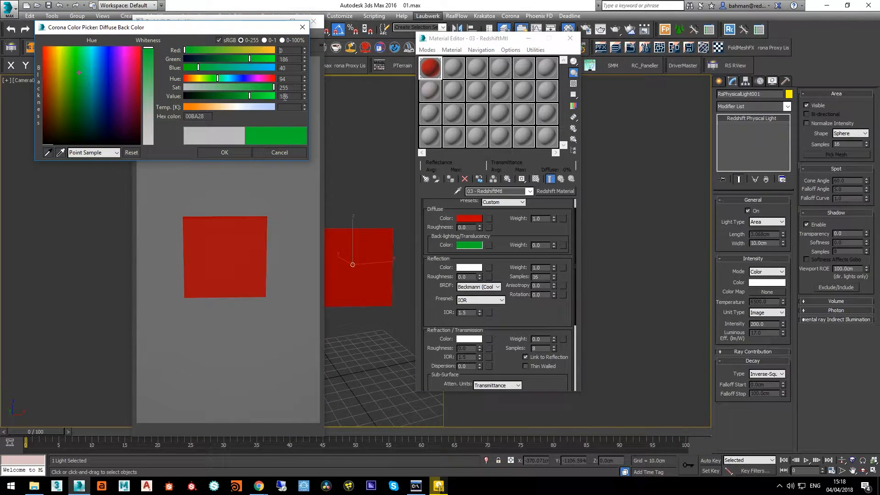
{"action": "left_click", "coordinate": [224, 152]}
{"action": "double_click", "coordinate": [550, 246]}
{"action": "type", "text": "0.222"}
{"action": "key", "text": "Return"}
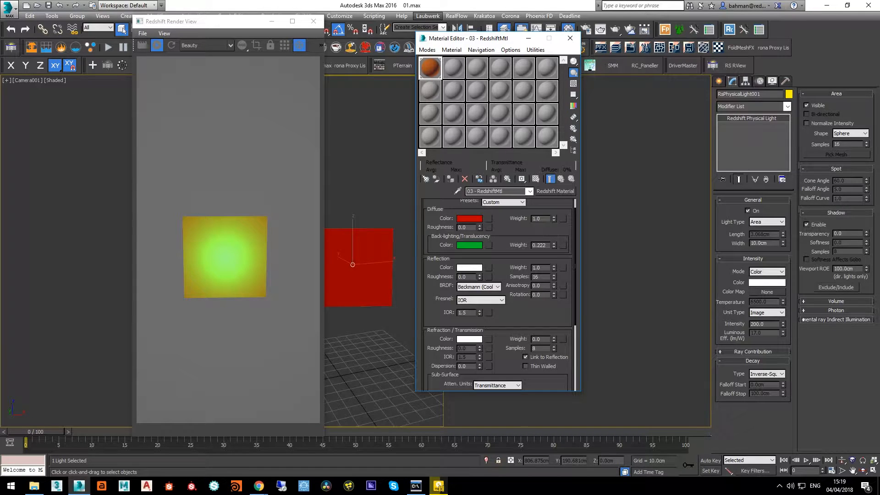
Turn off the physical light, bring back the sculpture in place of the test plane, and refresh the preview render.
{"action": "left_click", "coordinate": [752, 209]}
{"action": "left_click", "coordinate": [751, 211]}
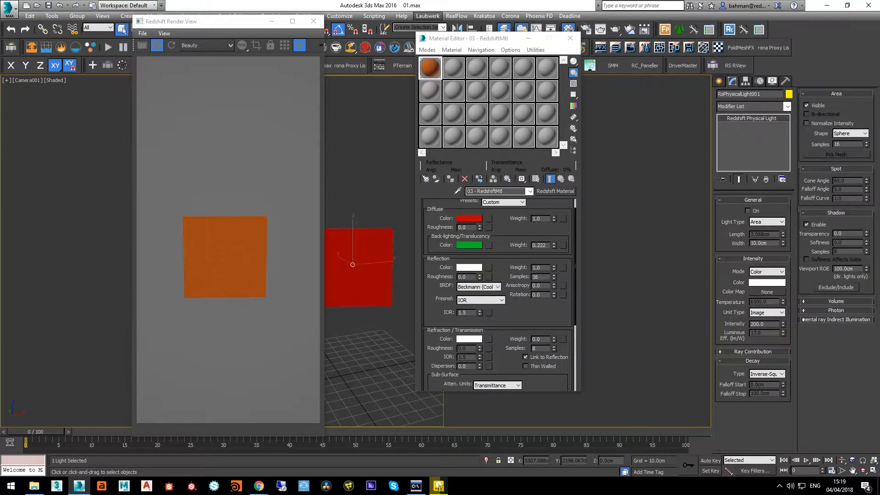
{"action": "key", "text": "Delete"}
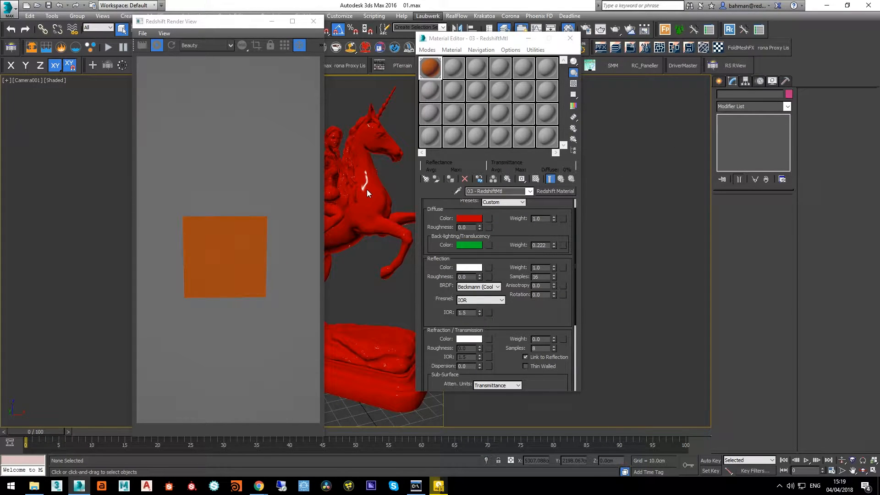
{"action": "left_click", "coordinate": [170, 48]}
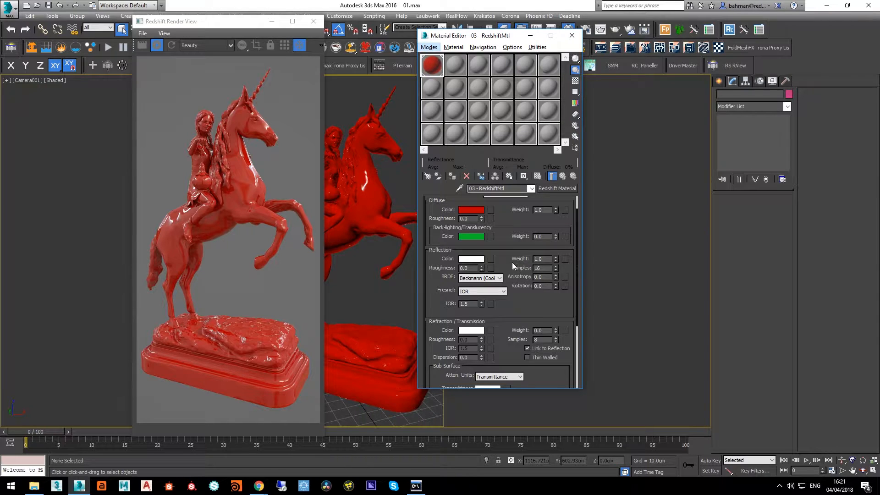
Try a reflection roughness of 0.5 on the red material and reset it to 0.0.
{"action": "double_click", "coordinate": [469, 268]}
{"action": "type", "text": "0.5"}
{"action": "key", "text": "Return"}
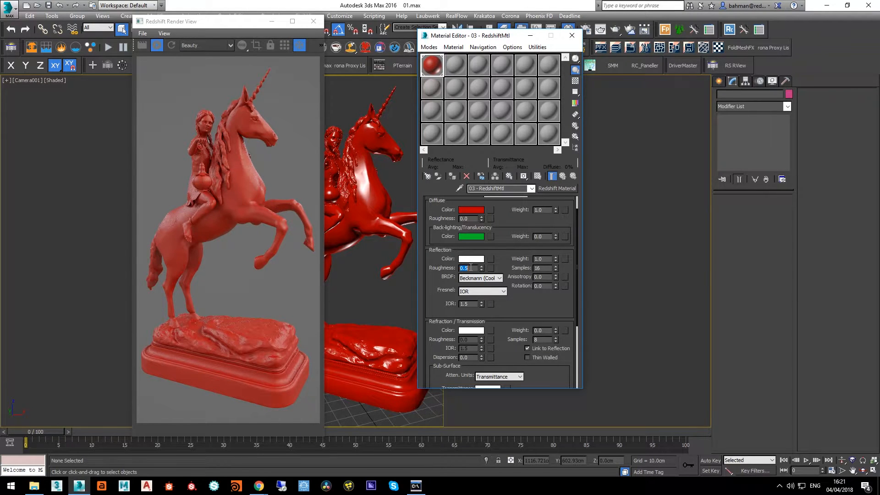
{"action": "right_click", "coordinate": [481, 268]}
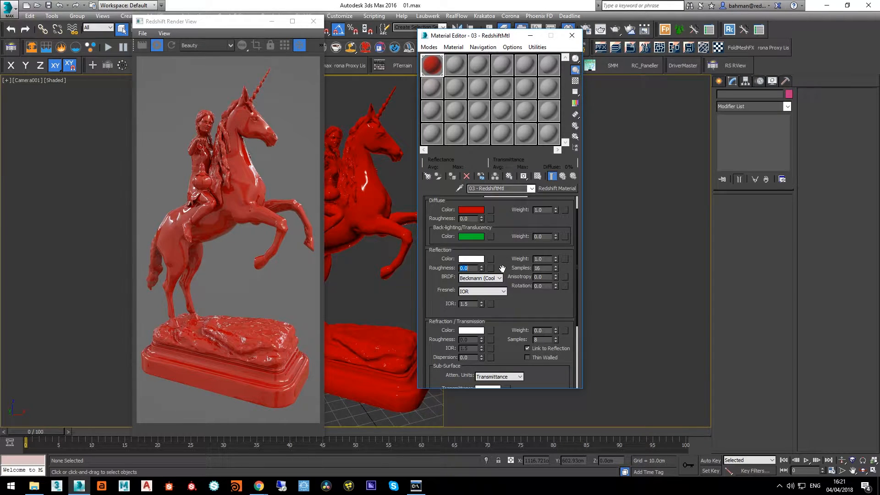
Set the material's reflection BRDF to GGX and its Fresnel type to Metalness.
{"action": "left_click", "coordinate": [491, 278]}
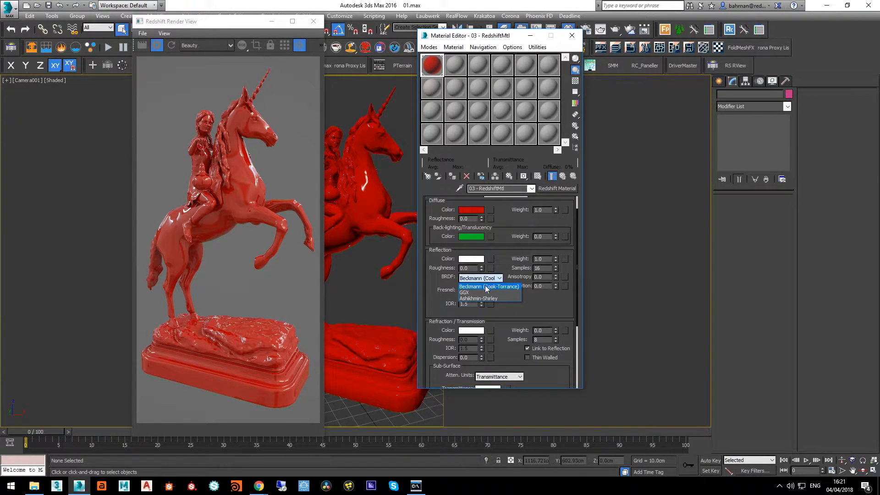
{"action": "left_click", "coordinate": [471, 292]}
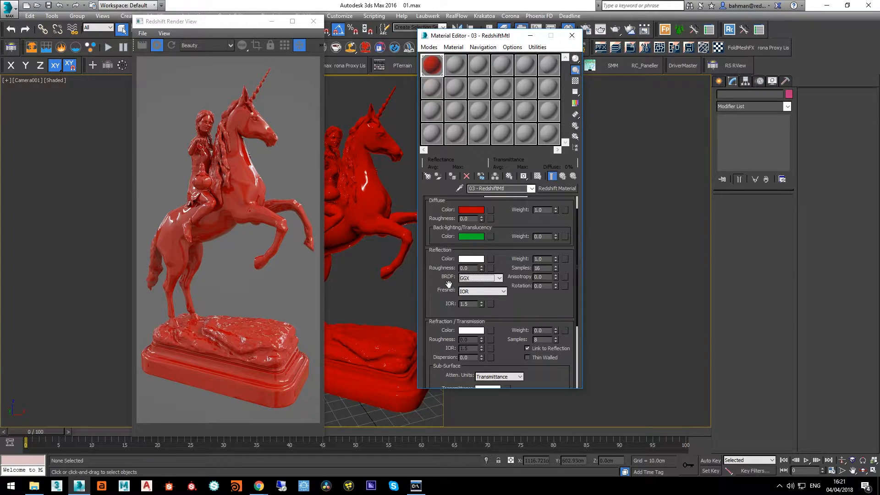
{"action": "left_click", "coordinate": [479, 291]}
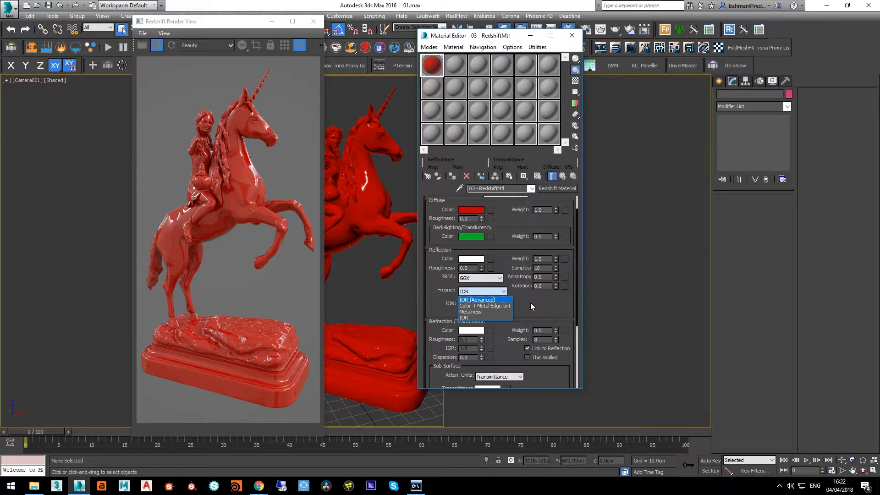
{"action": "left_click", "coordinate": [530, 303]}
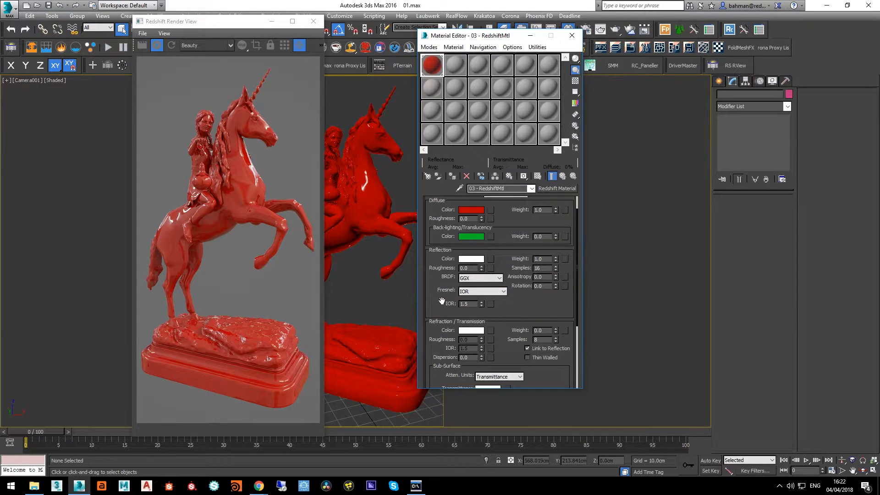
{"action": "double_click", "coordinate": [467, 304]}
{"action": "left_click", "coordinate": [478, 292]}
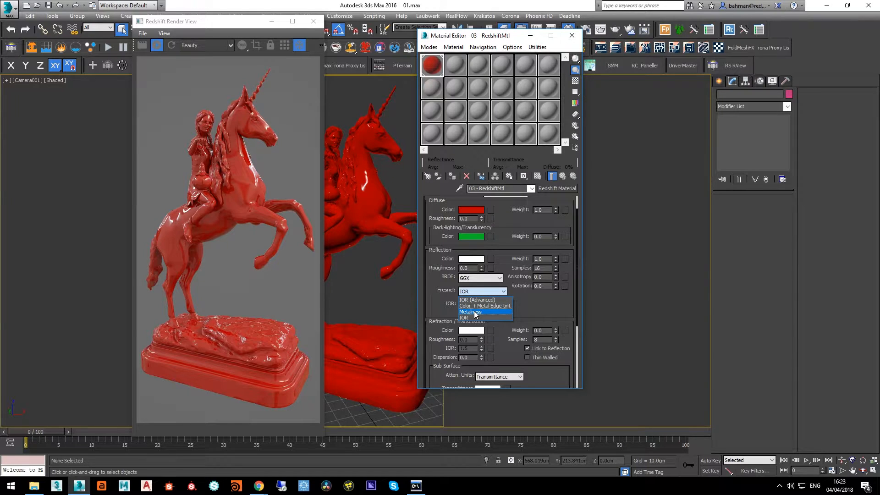
{"action": "left_click", "coordinate": [475, 312]}
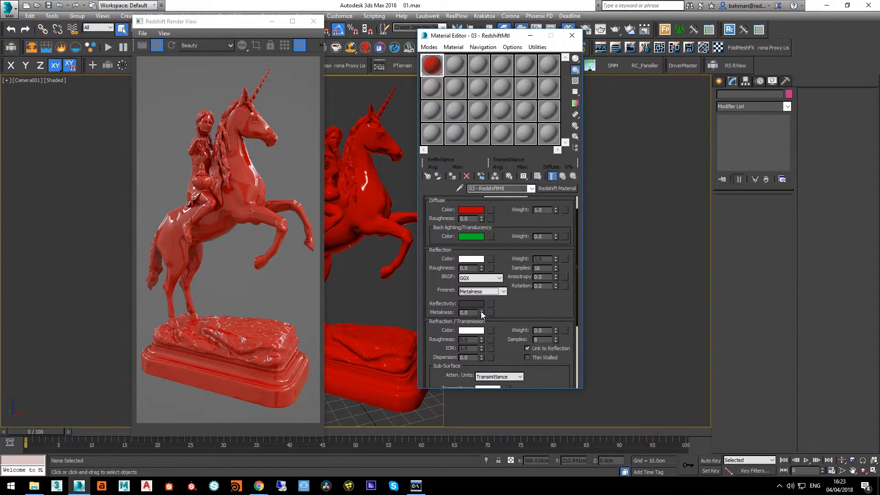
Set the material's reflection metalness to 1.0.
{"action": "left_click_drag", "start_coordinate": [480, 314], "coordinate": [472, 311]}
{"action": "double_click", "coordinate": [473, 311]}
{"action": "type", "text": "1"}
{"action": "key", "text": "Return"}
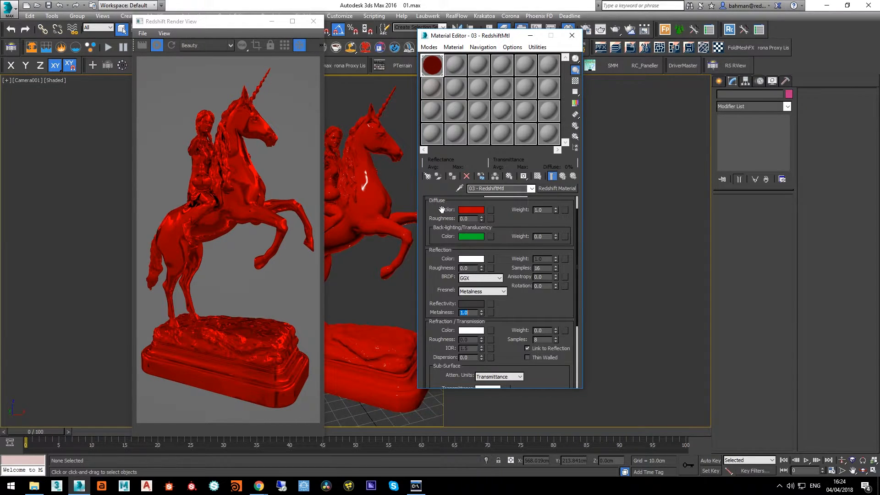
Change the material's diffuse color from red to a golden yellow by raising its green component.
{"action": "left_click", "coordinate": [468, 210]}
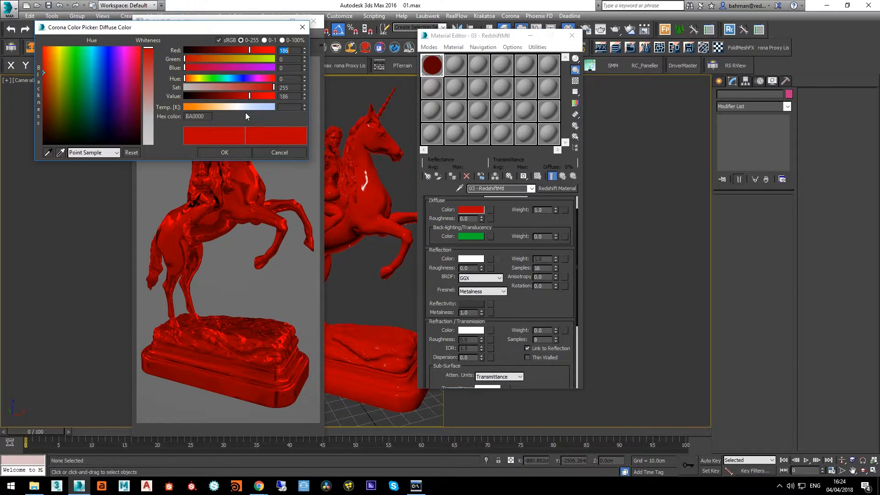
{"action": "left_click", "coordinate": [238, 59]}
{"action": "left_click", "coordinate": [225, 152]}
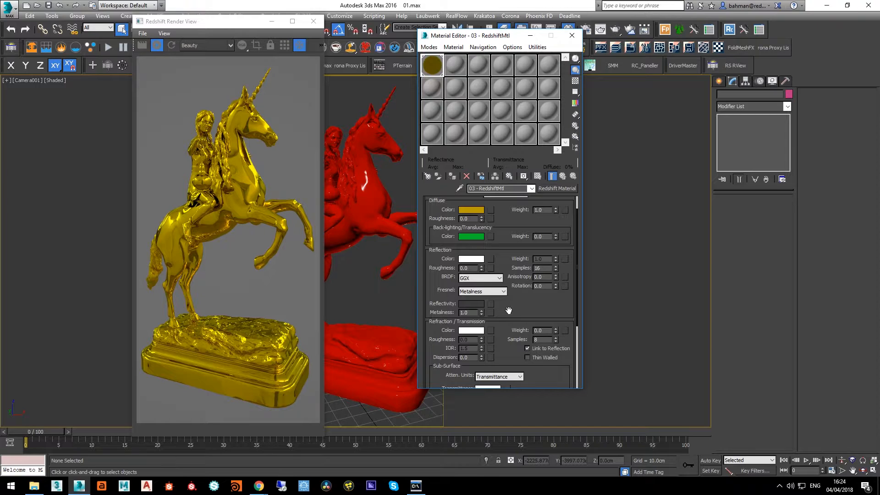
Set the reflection Fresnel type to Color + Metal Edge tint.
{"action": "left_click_drag", "start_coordinate": [509, 311], "coordinate": [508, 319]}
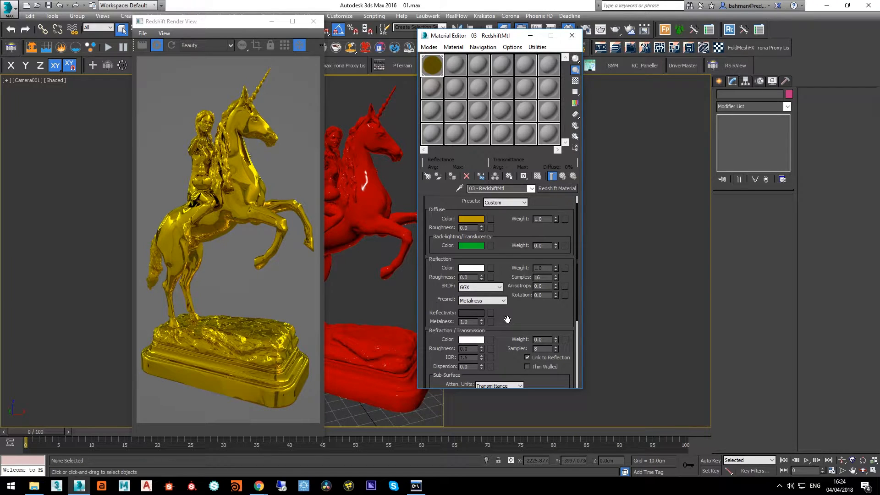
{"action": "left_click", "coordinate": [496, 302]}
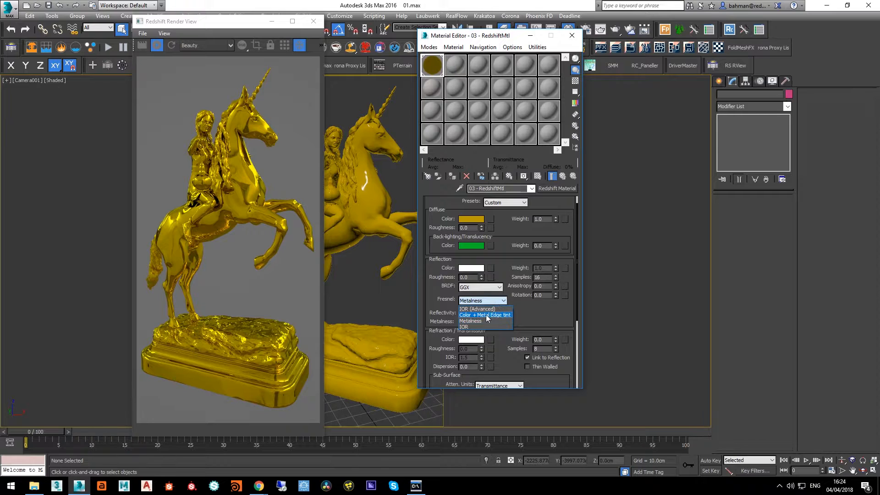
{"action": "left_click", "coordinate": [493, 316]}
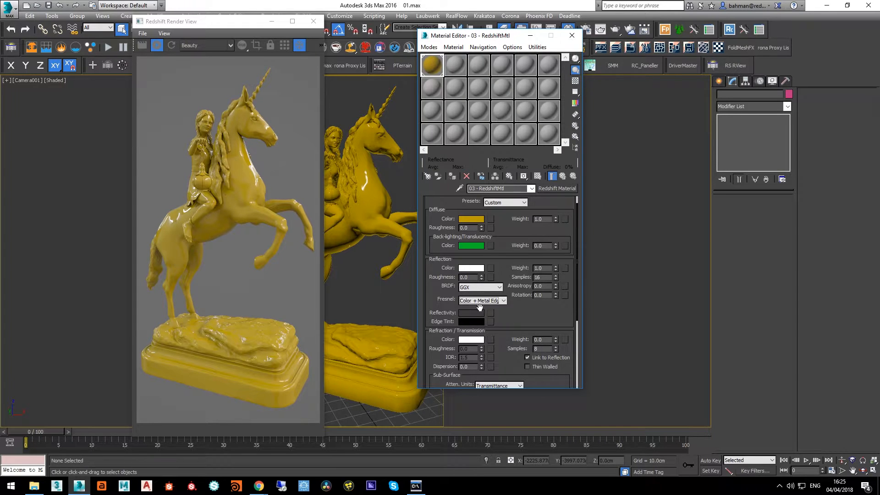
{"action": "left_click", "coordinate": [480, 301]}
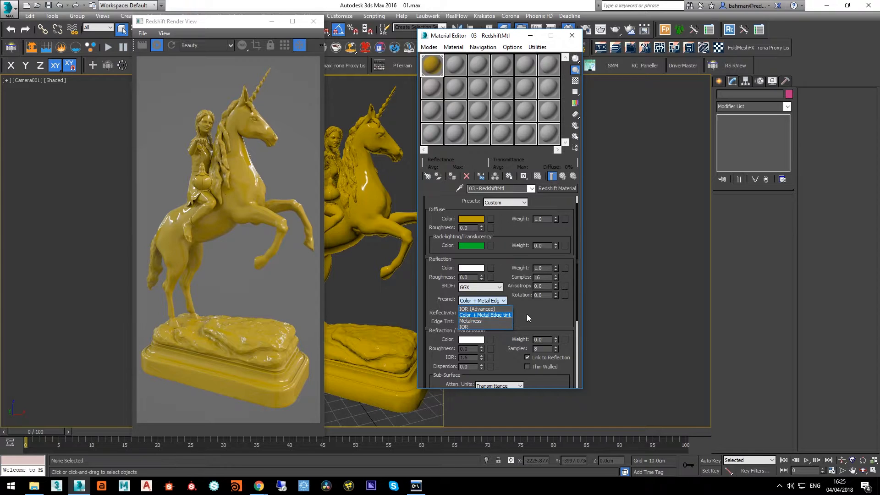
{"action": "left_click", "coordinate": [486, 315]}
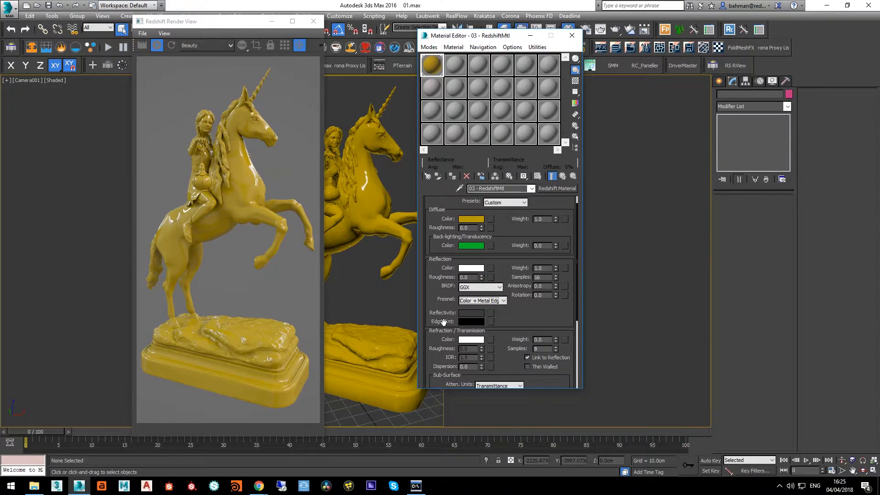
Brighten the reflection's Reflectivity color to a light grey.
{"action": "left_click", "coordinate": [469, 312]}
{"action": "left_click_drag", "start_coordinate": [212, 97], "coordinate": [249, 97]}
{"action": "left_click", "coordinate": [225, 153]}
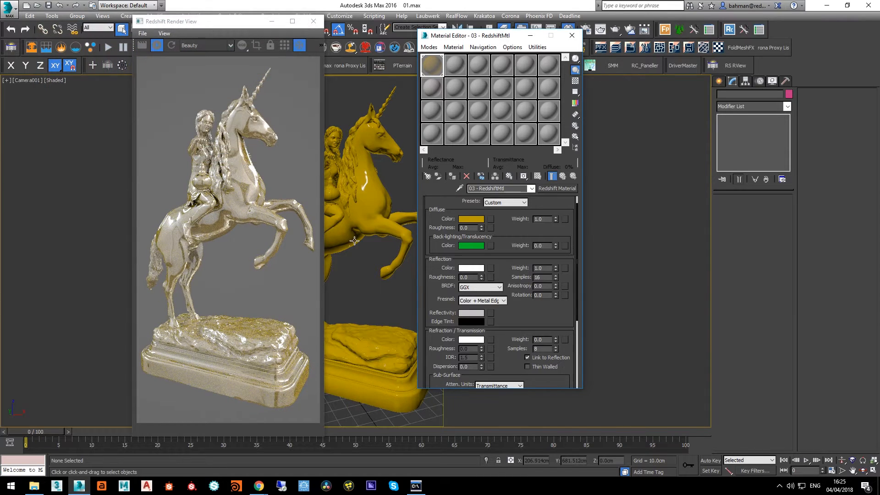
Set the Fresnel type to IOR (Advanced) and view the aluminium optical constants on RefractiveIndex.INFO.
{"action": "left_click", "coordinate": [496, 301]}
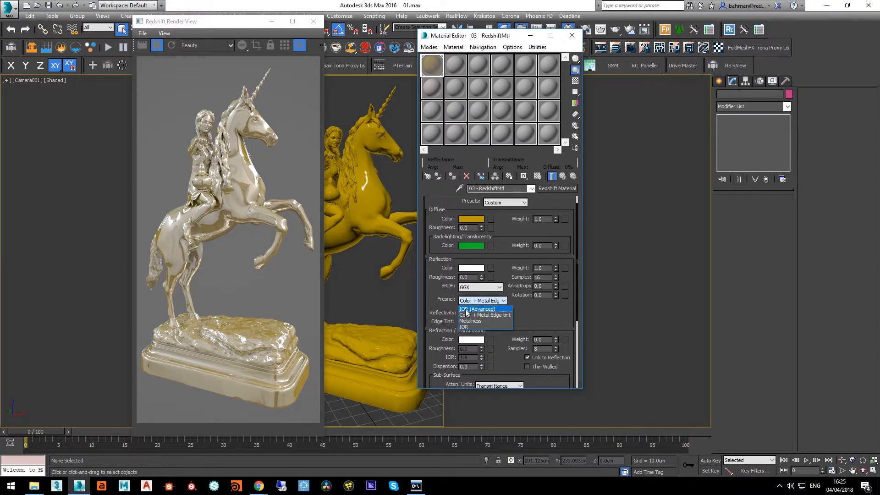
{"action": "left_click", "coordinate": [467, 310]}
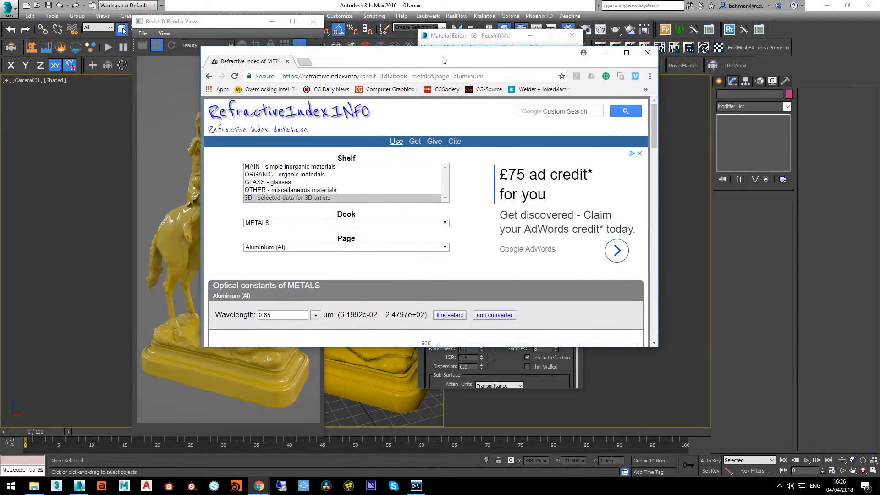
{"action": "scroll", "coordinate": [321, 286], "scroll_direction": "down", "scroll_amount": 2}
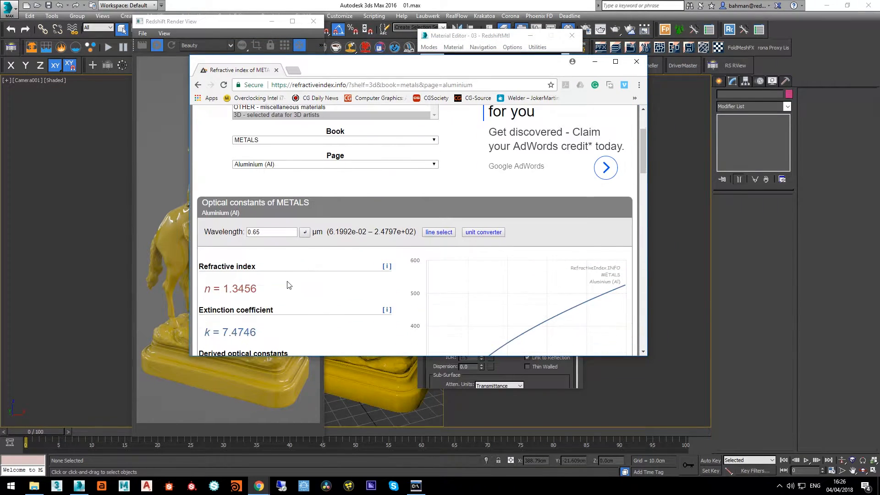
{"action": "left_click_drag", "start_coordinate": [272, 234], "coordinate": [212, 243]}
{"action": "left_click_drag", "start_coordinate": [338, 62], "coordinate": [245, 32]}
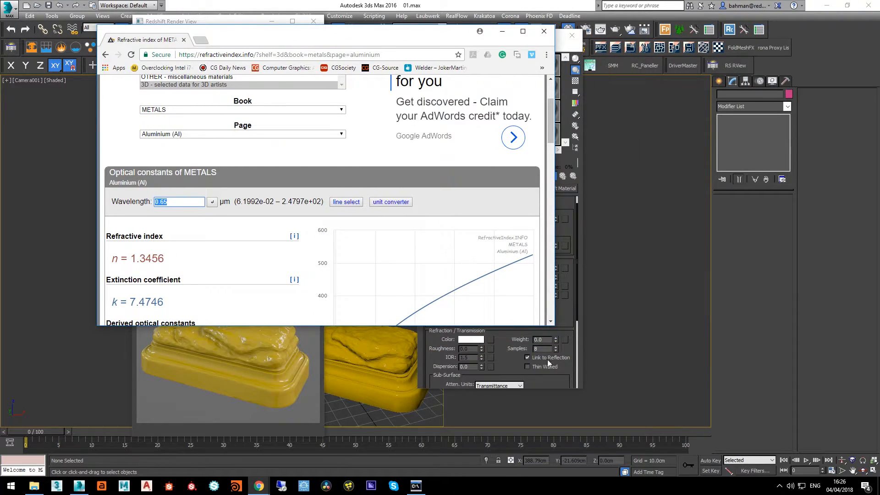
{"action": "left_click", "coordinate": [499, 354]}
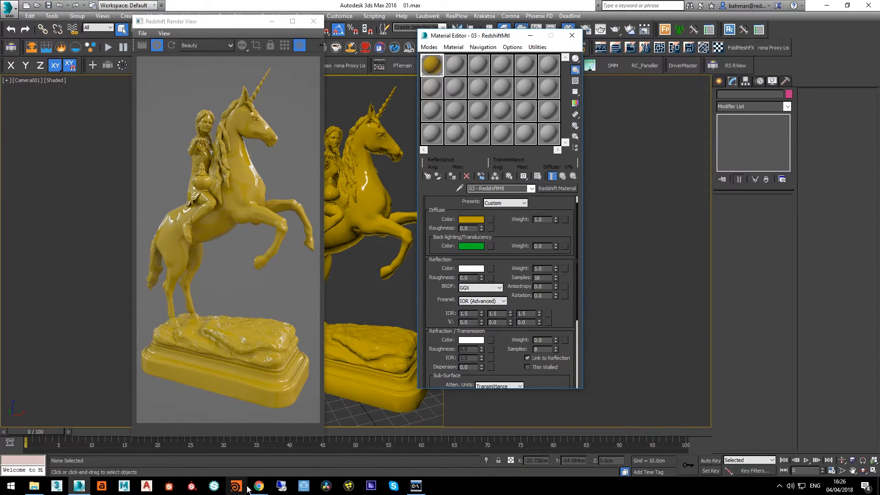
Switch to the RefractiveIndex.INFO page in the browser and set the aluminium wavelength to 0.55 µm.
{"action": "mouse_move", "coordinate": [259, 487]}
{"action": "left_click", "coordinate": [300, 452]}
{"action": "left_click_drag", "start_coordinate": [373, 46], "coordinate": [294, 15]}
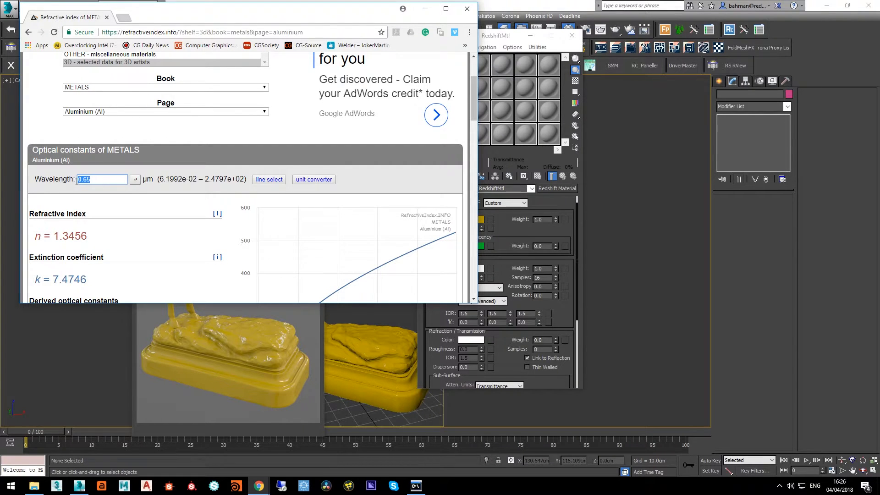
{"action": "left_click", "coordinate": [100, 179]}
{"action": "left_click_drag", "start_coordinate": [84, 179], "coordinate": [112, 183]}
{"action": "type", "text": "5"}
{"action": "key", "text": "Return"}
Review the shelf of selected data for 3D artists and its available books, keeping METALS selected.
{"action": "scroll", "coordinate": [473, 99], "scroll_direction": "up", "scroll_amount": 2}
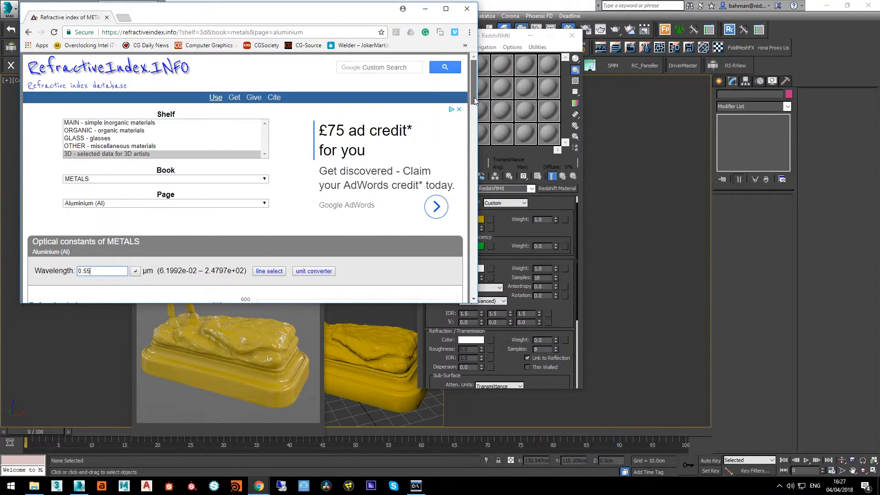
{"action": "left_click", "coordinate": [105, 155]}
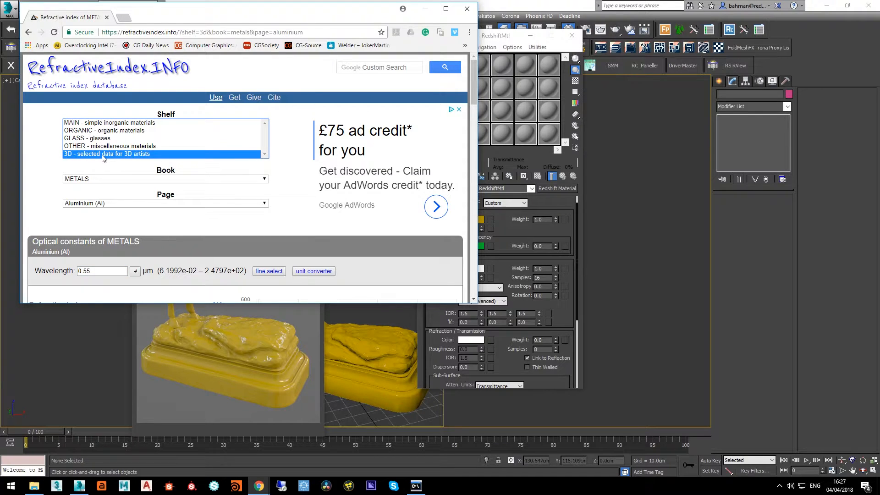
{"action": "scroll", "coordinate": [219, 170], "scroll_direction": "down", "scroll_amount": 1}
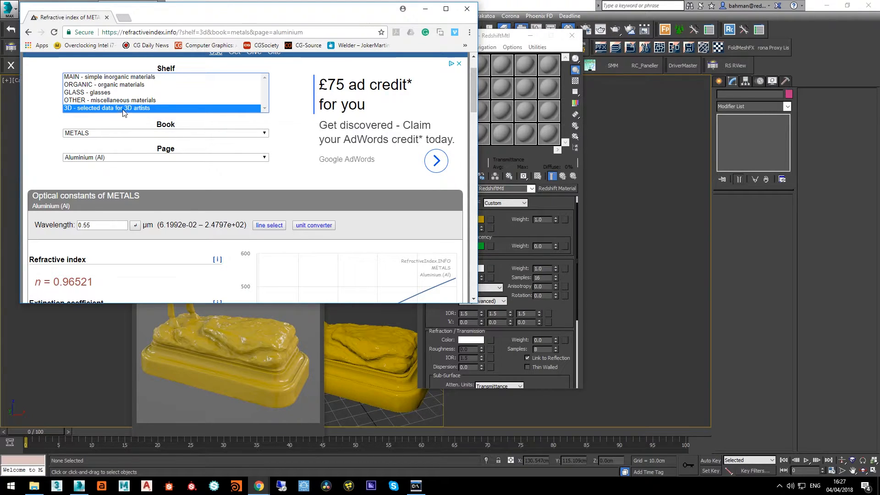
{"action": "left_click", "coordinate": [182, 134]}
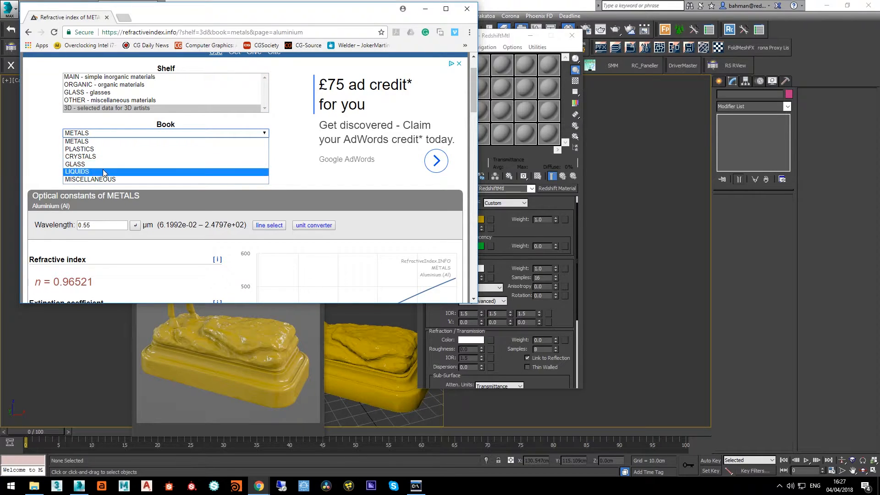
{"action": "left_click", "coordinate": [101, 141]}
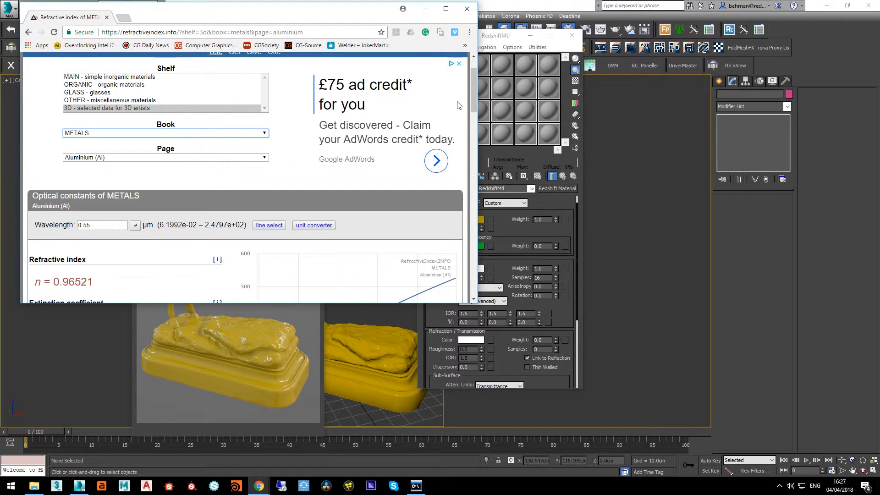
Look up aluminium at a wavelength of 0.65 µm and set the material's first reflection IOR value to 1.34.
{"action": "left_click_drag", "start_coordinate": [472, 96], "coordinate": [473, 117]}
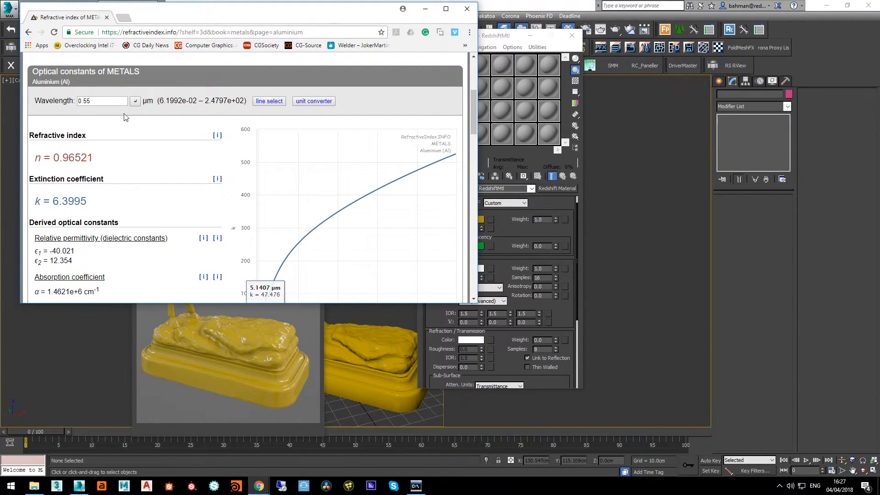
{"action": "key", "text": "BackSpace"}
{"action": "type", "text": "5"}
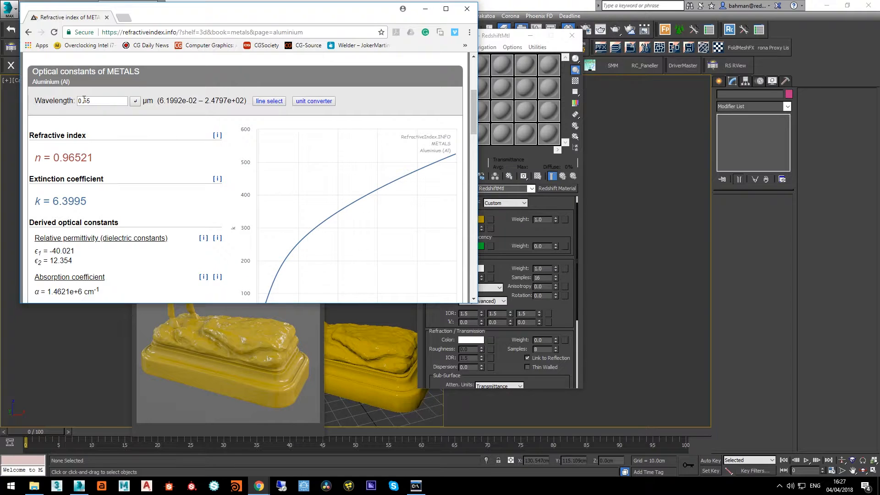
{"action": "left_click_drag", "start_coordinate": [83, 99], "coordinate": [104, 99]}
{"action": "type", "text": "65"}
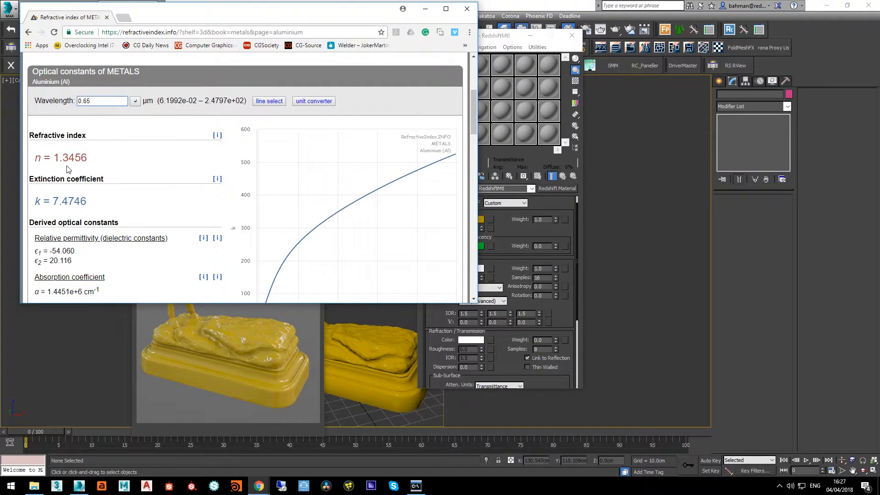
{"action": "double_click", "coordinate": [472, 315]}
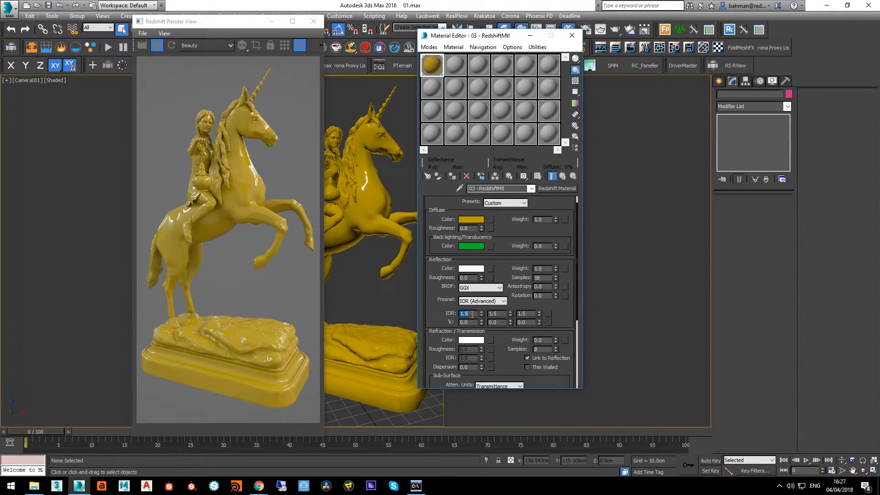
{"action": "type", "text": "1.34"}
{"action": "key", "text": "Return"}
Check aluminium's extinction coefficient in the browser and set the material's first k value to 7.47.
{"action": "left_click", "coordinate": [259, 486]}
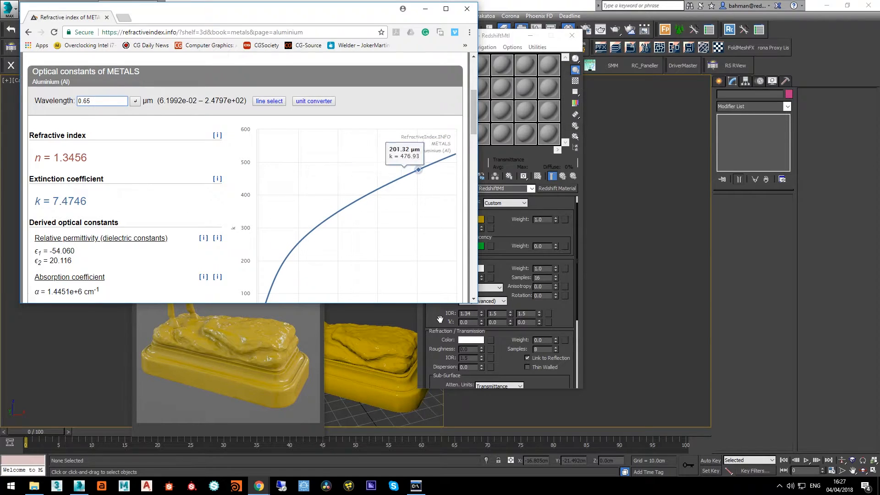
{"action": "left_click", "coordinate": [472, 325]}
{"action": "double_click", "coordinate": [472, 323]}
{"action": "type", "text": "7.47"}
{"action": "key", "text": "Return"}
Look up aluminium at a wavelength of 0.55 µm and set the material's second reflection IOR value to 0.96.
{"action": "mouse_move", "coordinate": [259, 486]}
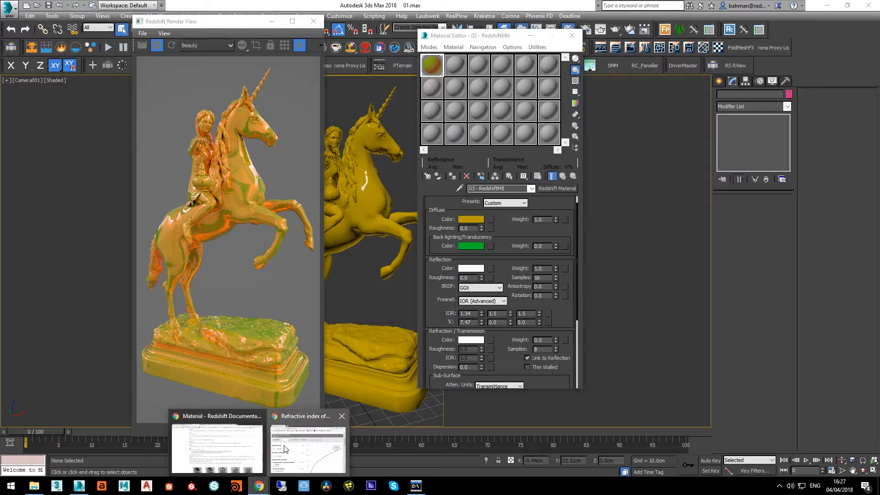
{"action": "left_click", "coordinate": [216, 444]}
{"action": "left_click_drag", "start_coordinate": [84, 101], "coordinate": [104, 100]}
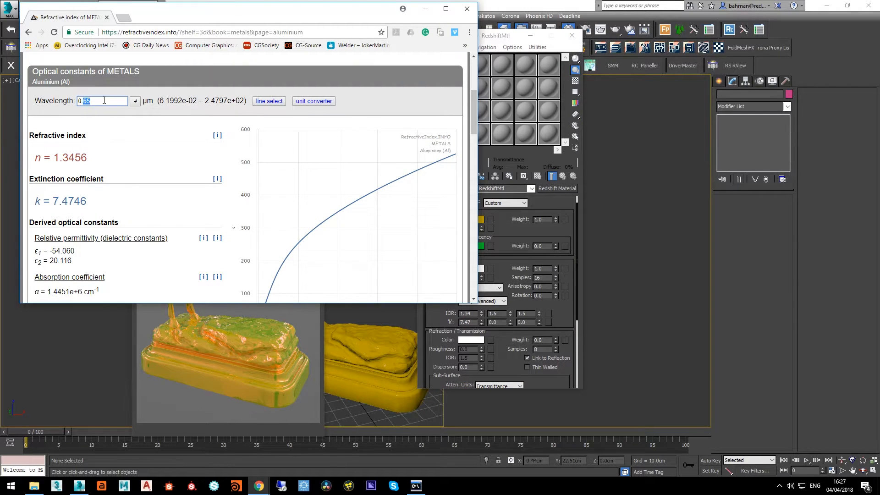
{"action": "type", "text": "55"}
{"action": "key", "text": "Return"}
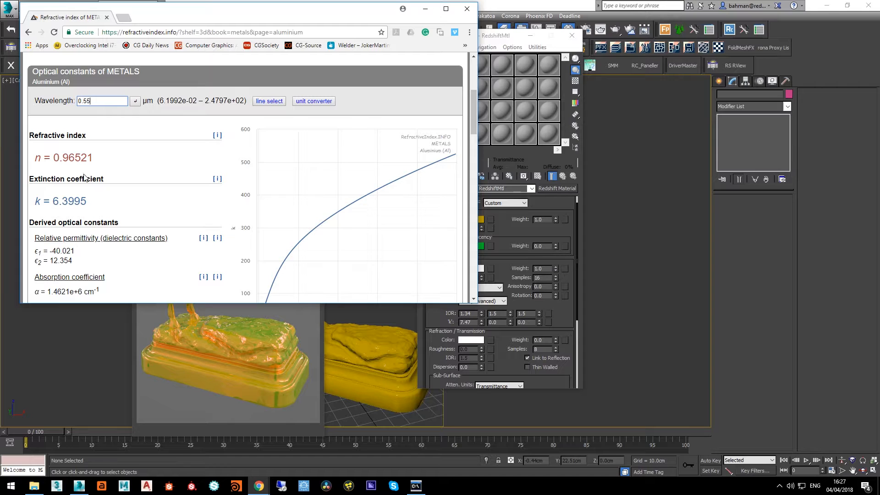
{"action": "left_click", "coordinate": [501, 314]}
{"action": "type", "text": ".96"}
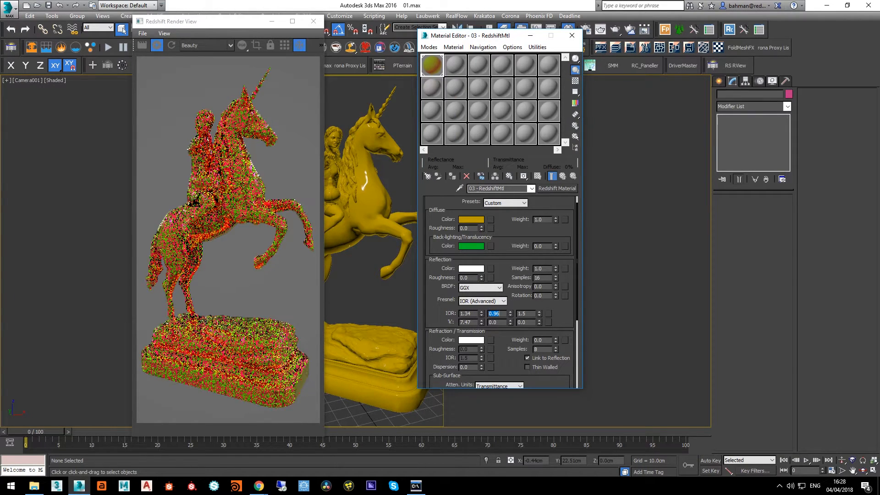
Set the material's second k value to 6.39, rechecking aluminium's extinction coefficient in the browser.
{"action": "double_click", "coordinate": [500, 322]}
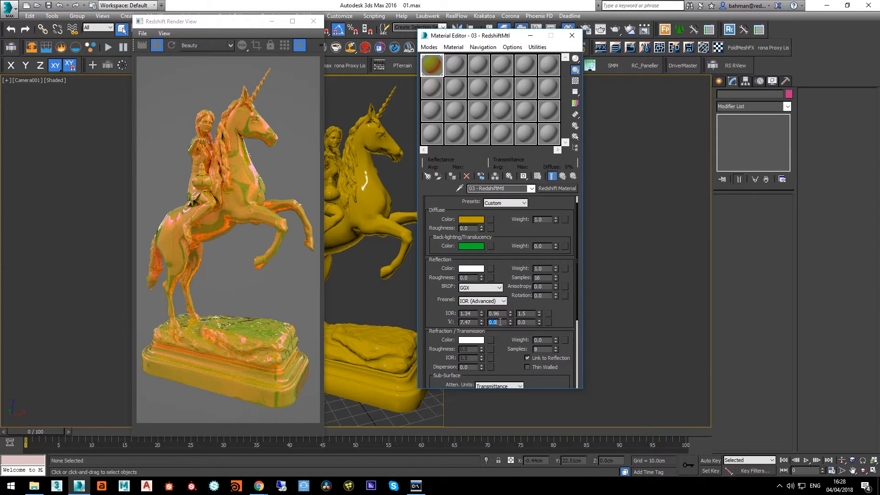
{"action": "type", "text": "6"}
{"action": "key", "text": "Return"}
{"action": "mouse_move", "coordinate": [259, 486]}
{"action": "left_click", "coordinate": [296, 435]}
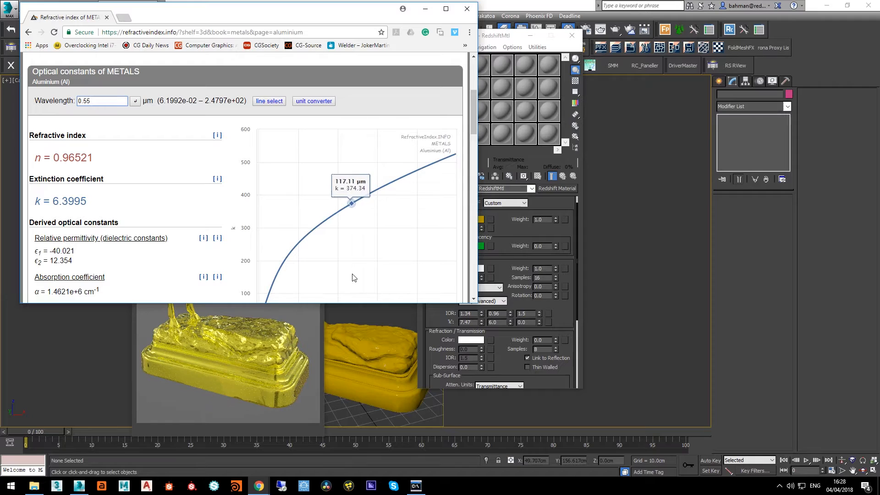
{"action": "left_click", "coordinate": [500, 323]}
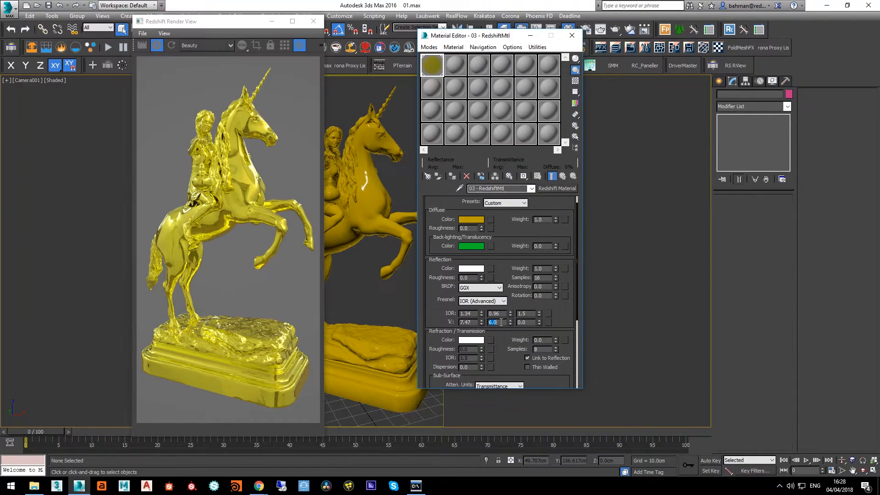
{"action": "type", "text": "6.39"}
{"action": "key", "text": "Return"}
Switch back to the RefractiveIndex.INFO page and look up aluminium at a wavelength of 0.45 µm.
{"action": "mouse_move", "coordinate": [259, 486]}
{"action": "left_click", "coordinate": [211, 449]}
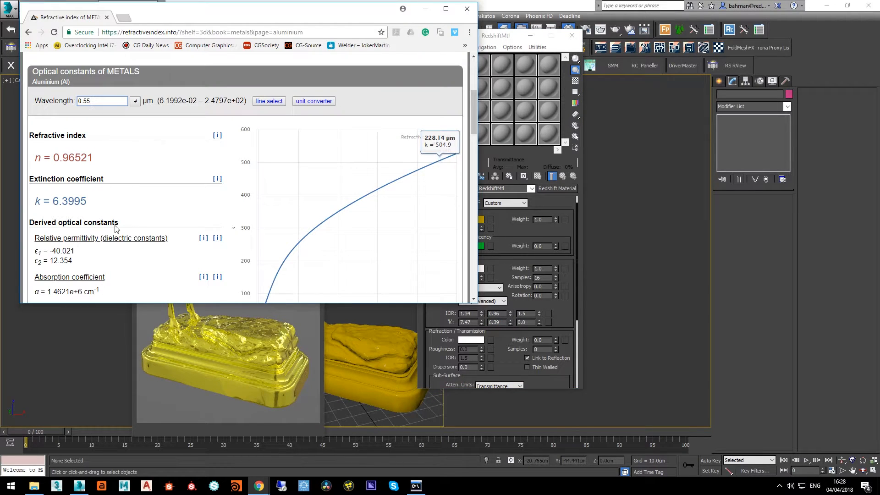
{"action": "key", "text": "BackSpace"}
{"action": "type", "text": "4"}
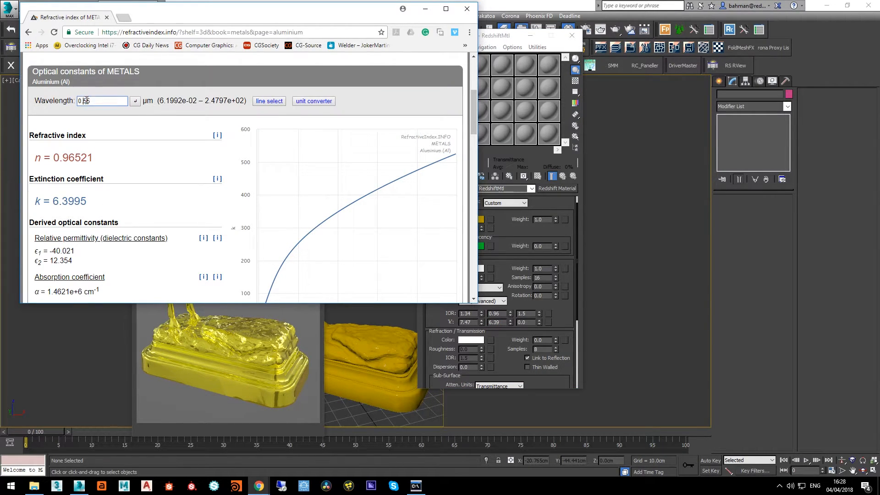
{"action": "type", "text": "5"}
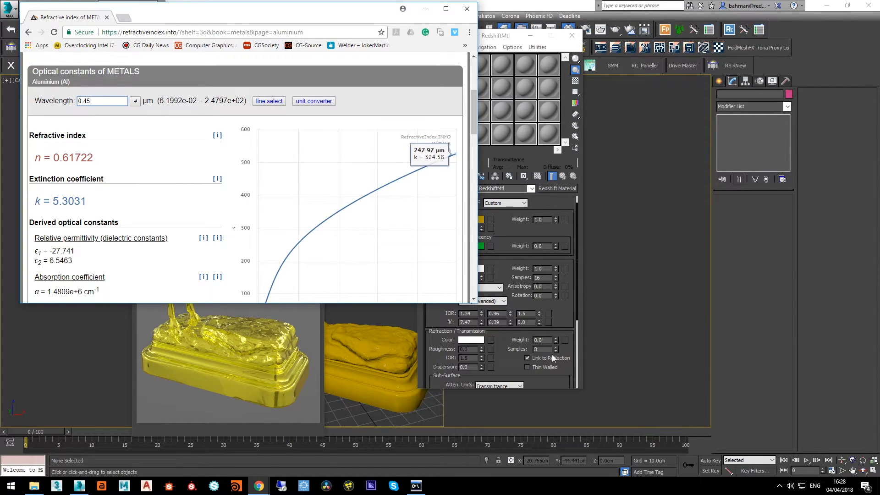
Set the Redshift material's third reflection IOR value to 0.61 and its third k value to 5.3.
{"action": "left_click", "coordinate": [534, 313]}
{"action": "type", "text": "."}
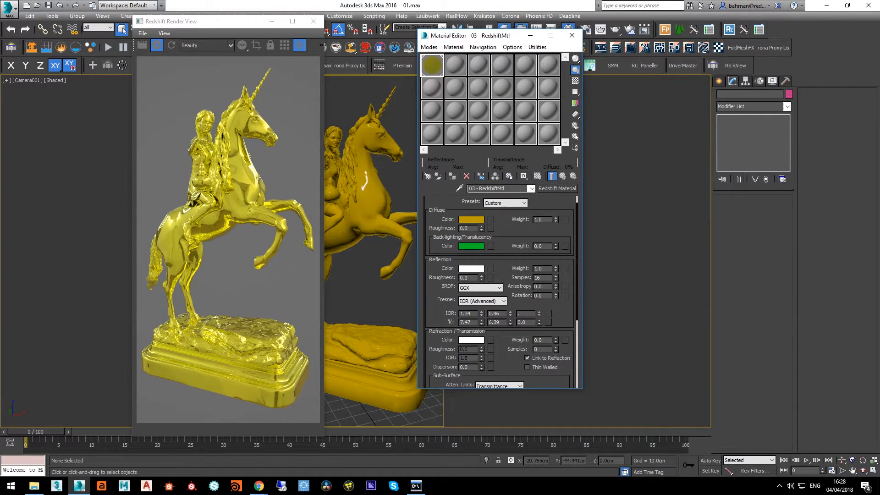
{"action": "type", "text": "61"}
{"action": "left_click", "coordinate": [526, 323]}
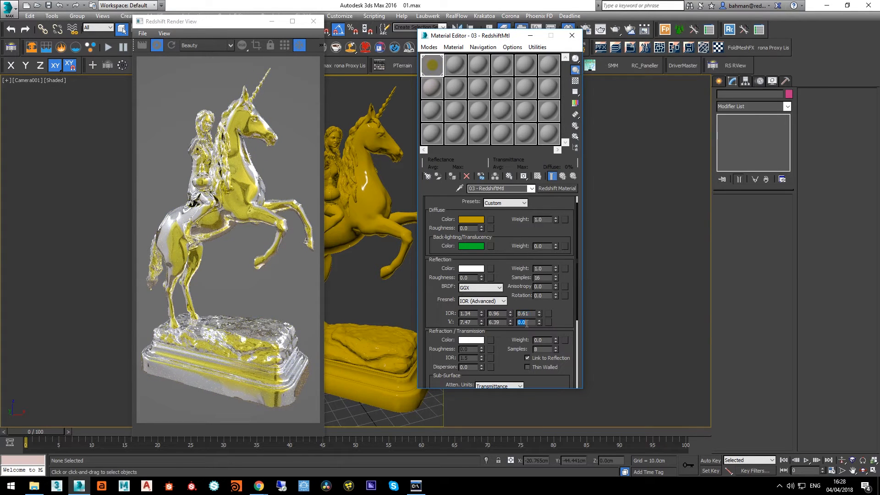
{"action": "type", "text": "5.3"}
{"action": "key", "text": "Return"}
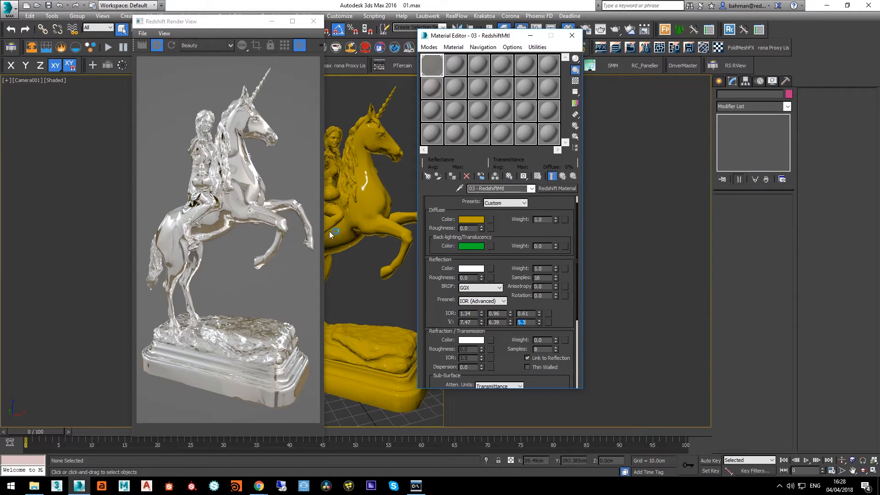
Reset the diffuse weight to 0.0 and review the aluminium page on RefractiveIndex.INFO before returning to the material.
{"action": "right_click", "coordinate": [556, 220]}
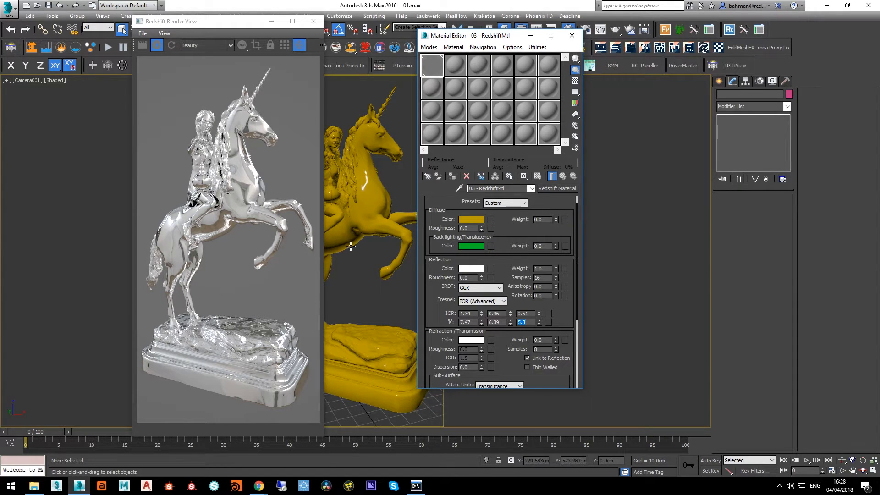
{"action": "left_click", "coordinate": [259, 486]}
{"action": "left_click", "coordinate": [309, 458]}
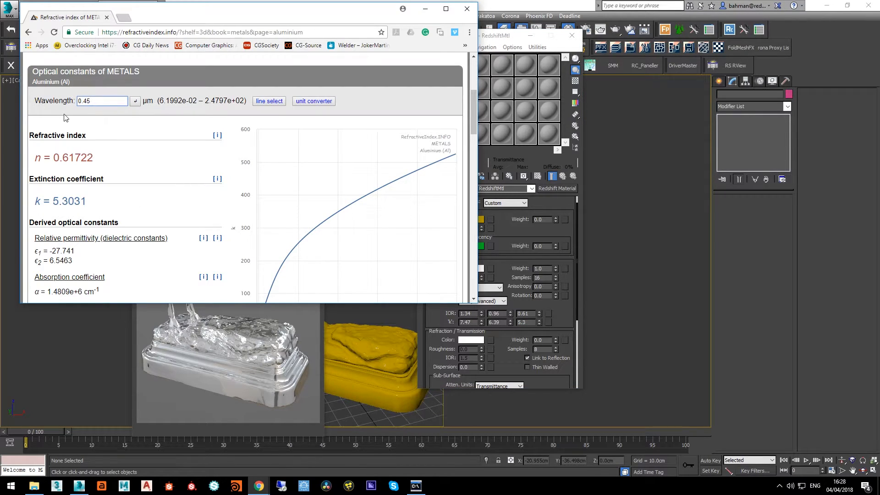
{"action": "left_click", "coordinate": [492, 39]}
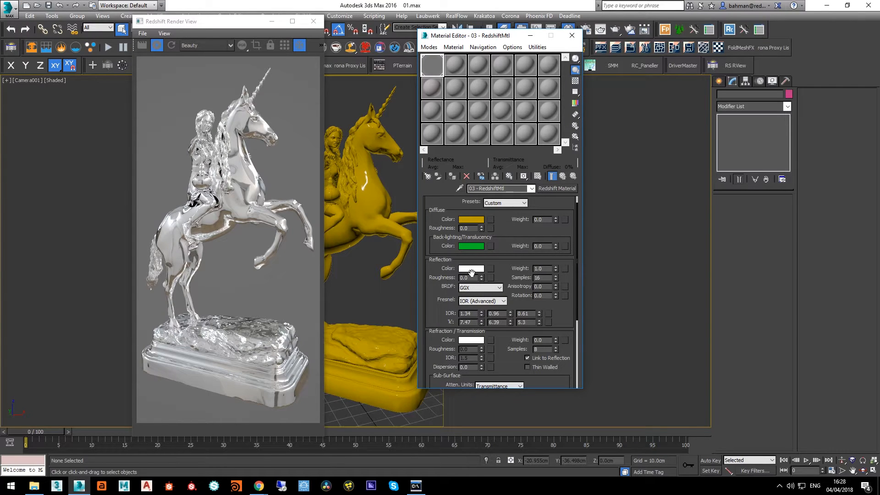
Try reflection roughness values of 0.2 and 0.5 on the aluminium material.
{"action": "left_click_drag", "start_coordinate": [471, 278], "coordinate": [451, 276]}
{"action": "type", "text": "0.2"}
{"action": "key", "text": "Return"}
{"action": "type", "text": "0.5"}
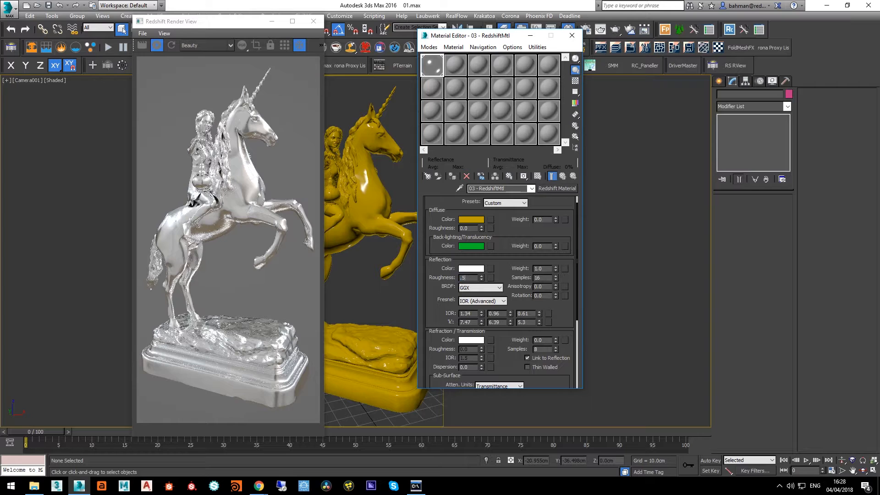
{"action": "key", "text": "Return"}
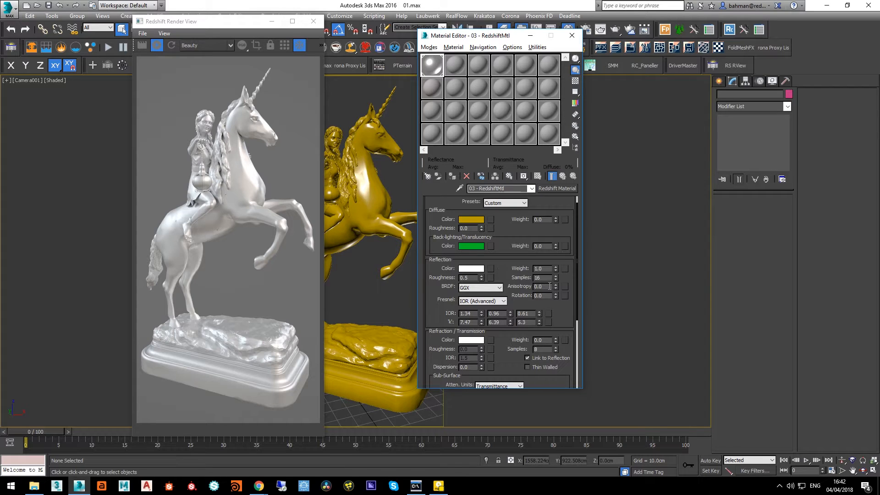
Try reflection anisotropy values of 0.2 and 0.5 on the aluminium material.
{"action": "double_click", "coordinate": [549, 286]}
{"action": "type", "text": "0.2"}
{"action": "key", "text": "Tab"}
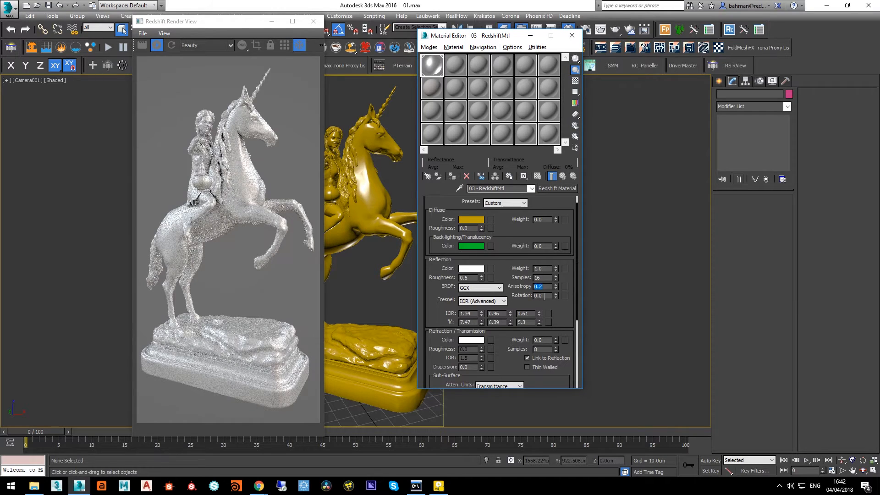
{"action": "double_click", "coordinate": [547, 285]}
{"action": "type", "text": "0.5"}
{"action": "key", "text": "Tab"}
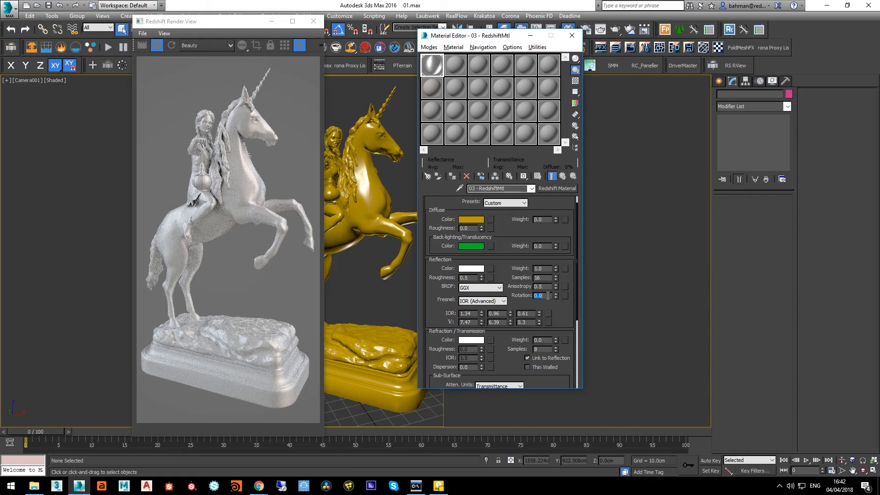
Try anisotropy rotation values of 1 and 0.2, and reduce the reflection roughness to 0.2.
{"action": "type", "text": "1"}
{"action": "key", "text": "Return"}
{"action": "type", "text": "0.2"}
{"action": "key", "text": "Return"}
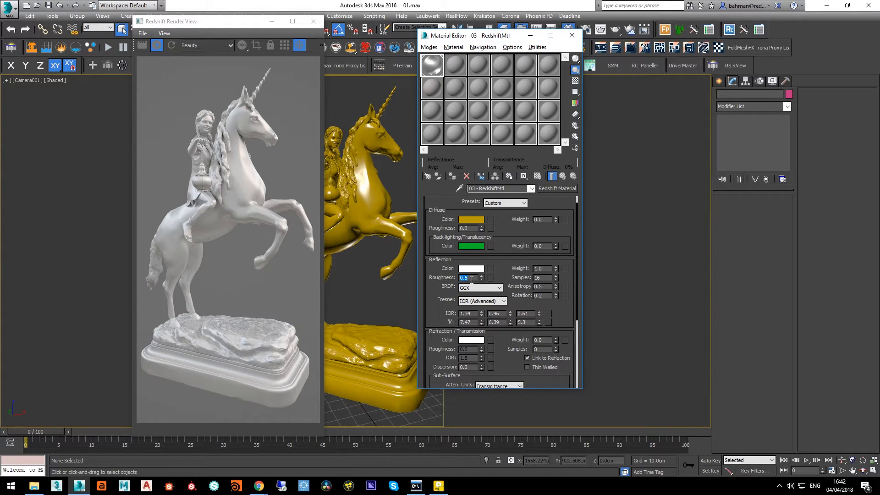
{"action": "type", "text": "0.2"}
{"action": "key", "text": "Return"}
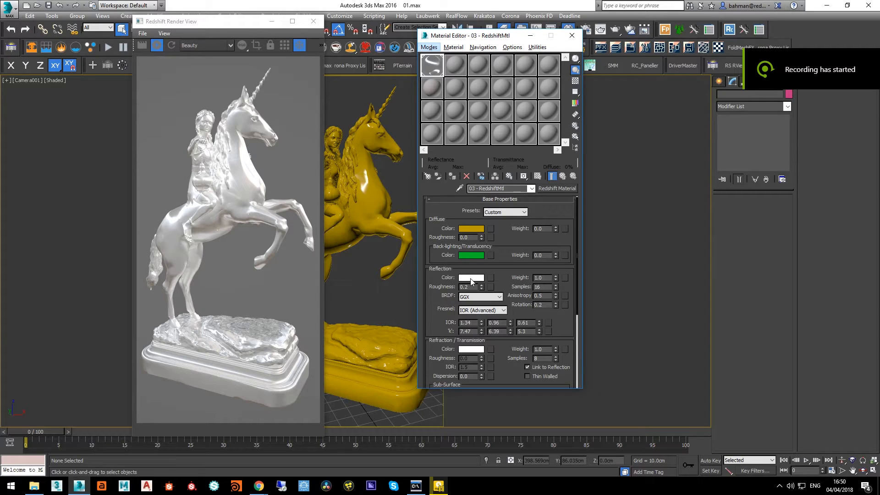
Reset the reflection roughness, anisotropy and rotation to 0.0 and switch the Fresnel mode to IOR.
{"action": "right_click", "coordinate": [482, 287]}
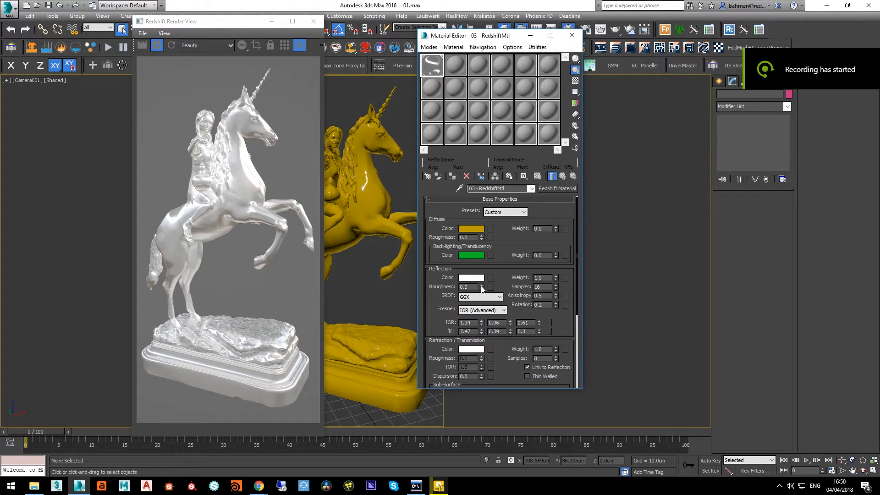
{"action": "left_click", "coordinate": [482, 311]}
{"action": "left_click", "coordinate": [472, 336]}
{"action": "right_click", "coordinate": [556, 305]}
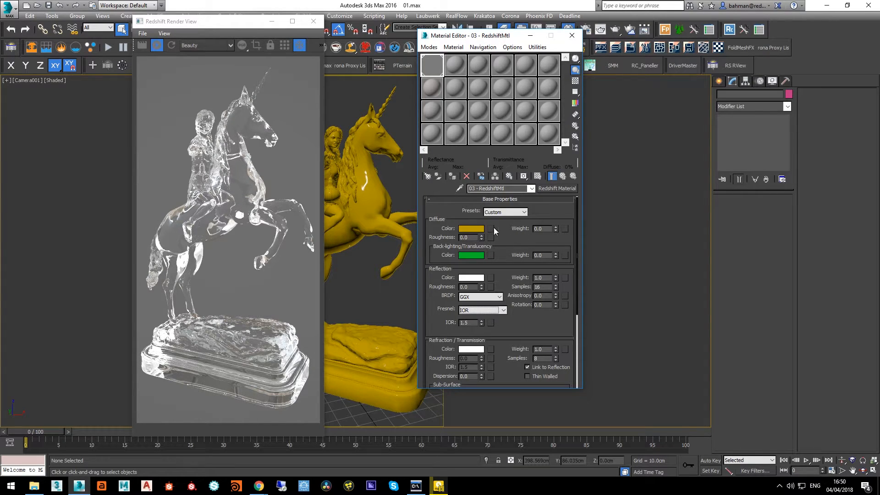
Turn off the Thin Walled option in the material's refraction/transmission settings.
{"action": "left_click_drag", "start_coordinate": [514, 249], "coordinate": [514, 232]}
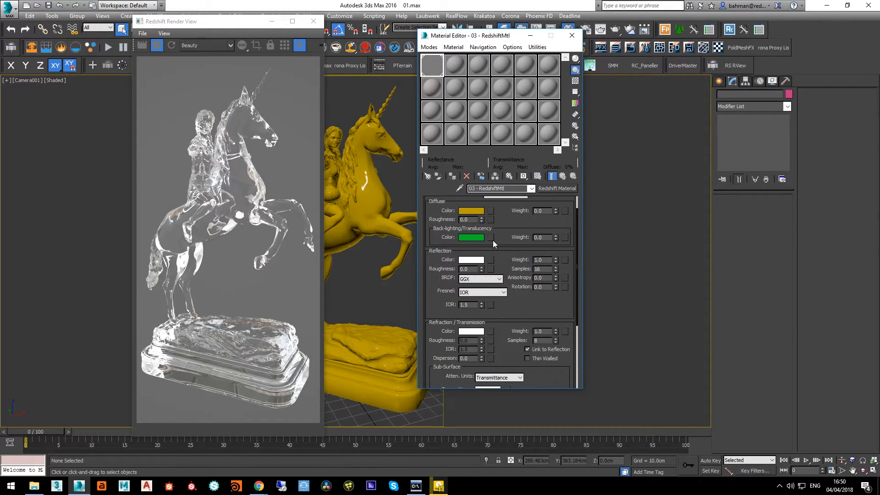
{"action": "left_click_drag", "start_coordinate": [507, 229], "coordinate": [507, 282]}
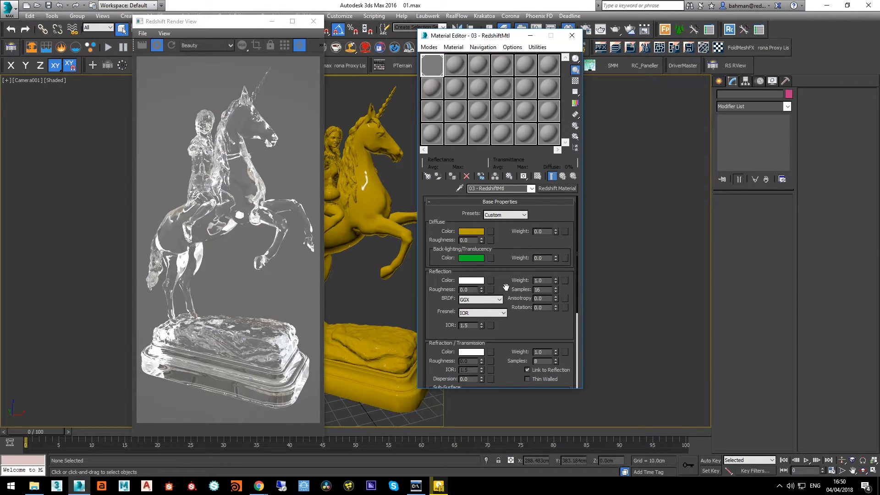
{"action": "scroll", "coordinate": [513, 297], "scroll_direction": "down", "scroll_amount": 2}
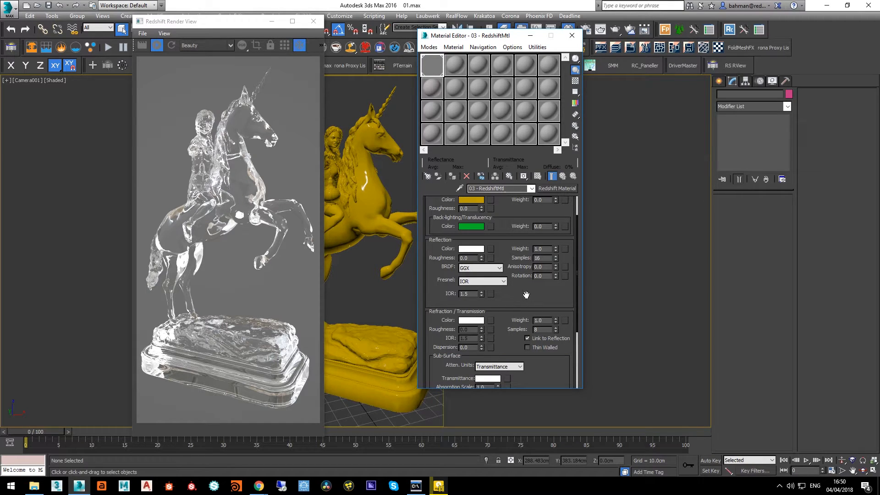
{"action": "left_click_drag", "start_coordinate": [525, 297], "coordinate": [527, 263]}
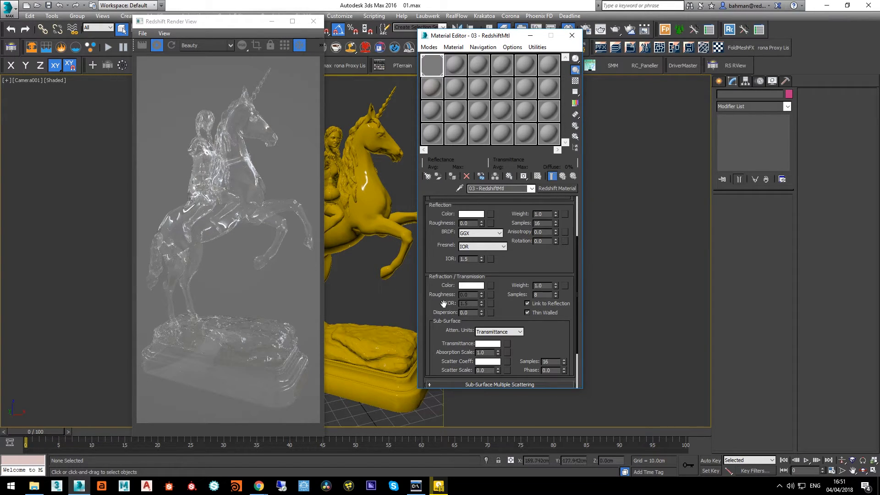
{"action": "left_click", "coordinate": [528, 313]}
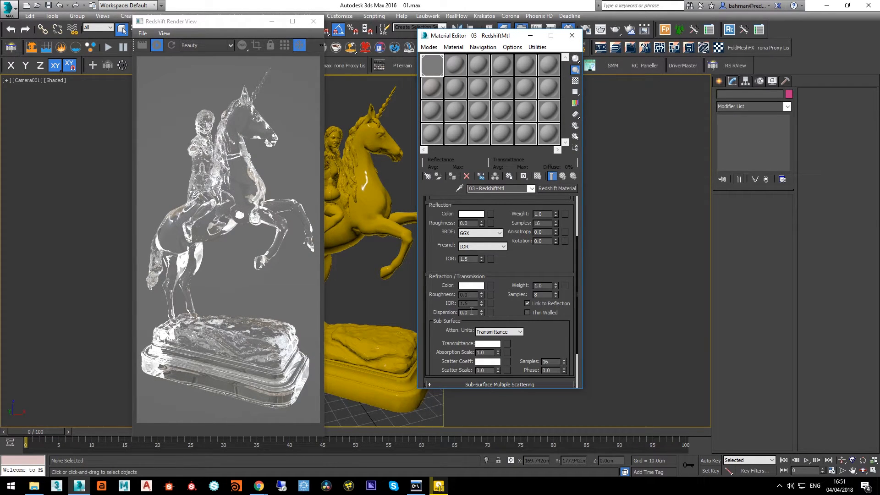
Set the refraction dispersion to 70 after trying a value of 20.
{"action": "double_click", "coordinate": [472, 312]}
{"action": "type", "text": "20"}
{"action": "key", "text": "Return"}
{"action": "type", "text": "70"}
{"action": "key", "text": "Return"}
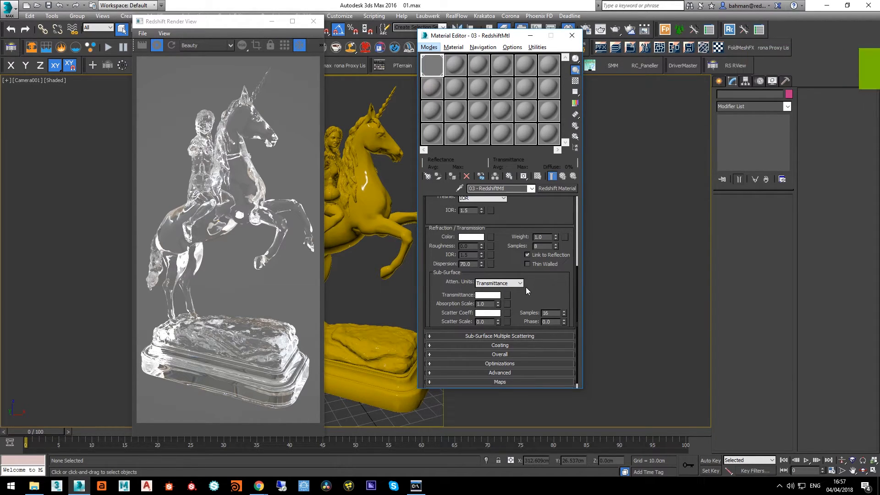
Keep the sub-surface attenuation units on Transmittance and set the transmittance colour to light red FF5050.
{"action": "left_click", "coordinate": [507, 285]}
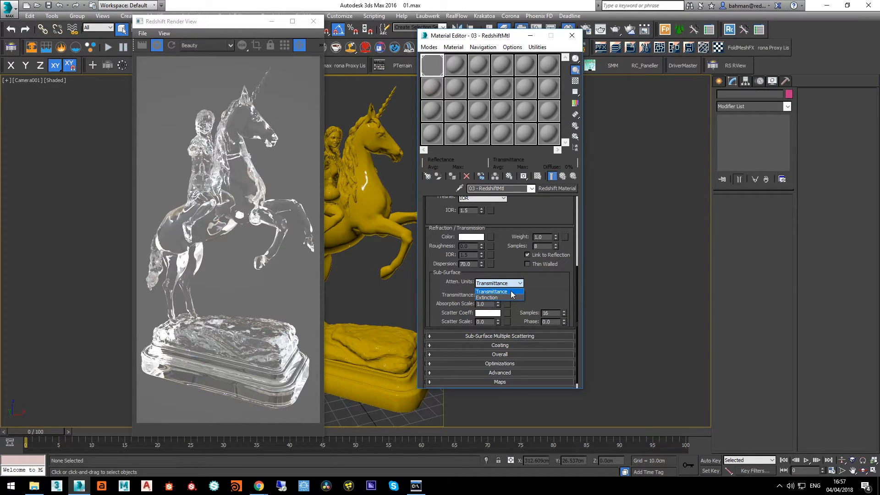
{"action": "left_click", "coordinate": [511, 292]}
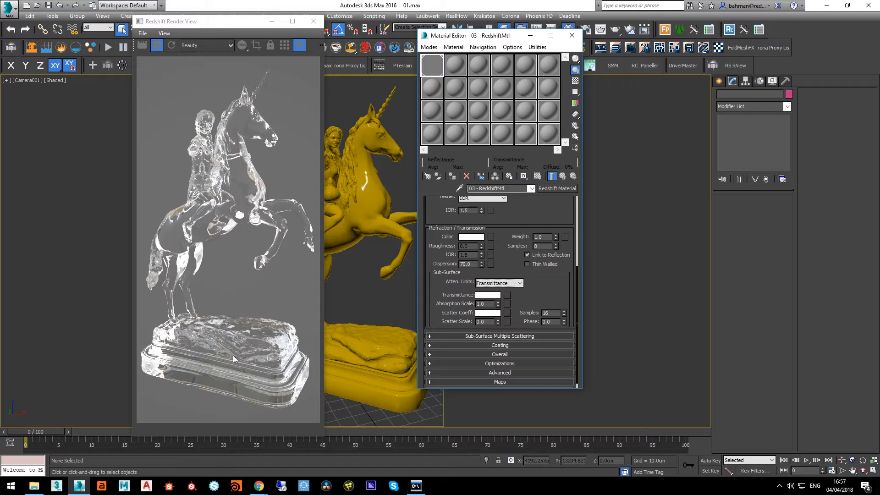
{"action": "left_click", "coordinate": [488, 295]}
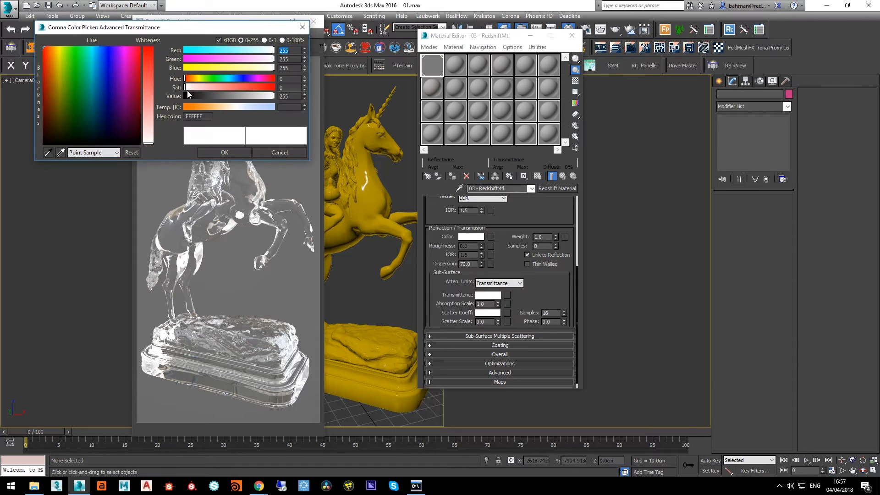
{"action": "left_click", "coordinate": [245, 87]}
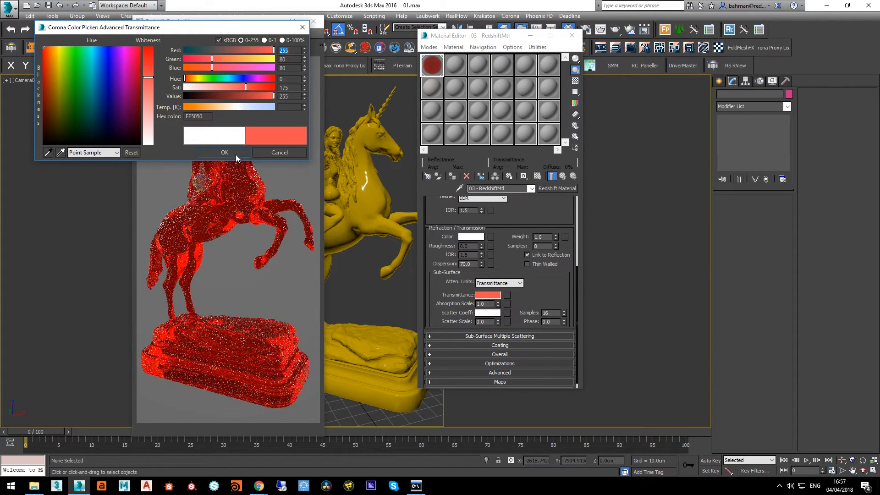
{"action": "left_click", "coordinate": [235, 154]}
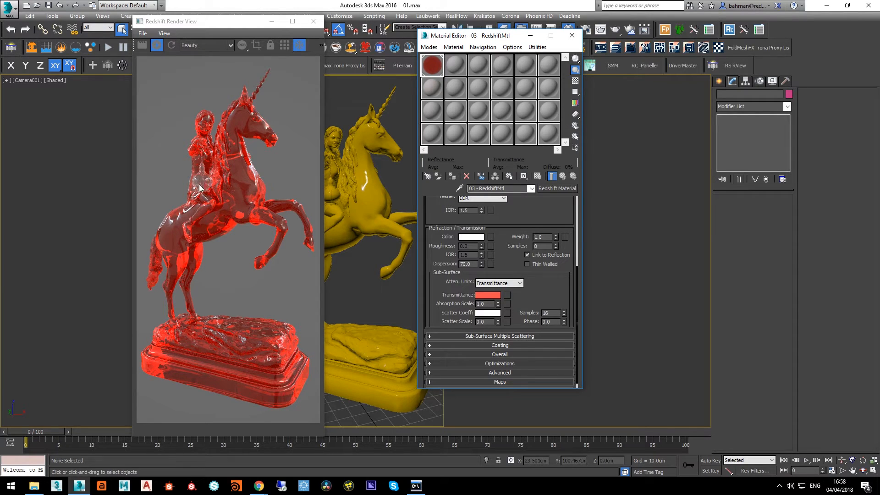
Set the sub-surface absorption scale to 0.1.
{"action": "double_click", "coordinate": [489, 304]}
{"action": "type", "text": "0.1"}
{"action": "key", "text": "Return"}
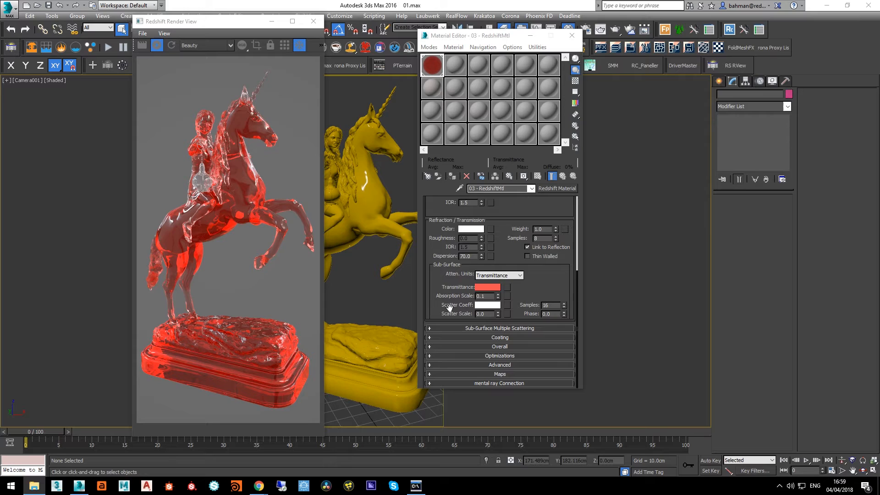
Give the sub-surface scatter coefficient a pink colour and set the scatter scale to 0.1.
{"action": "left_click", "coordinate": [484, 306]}
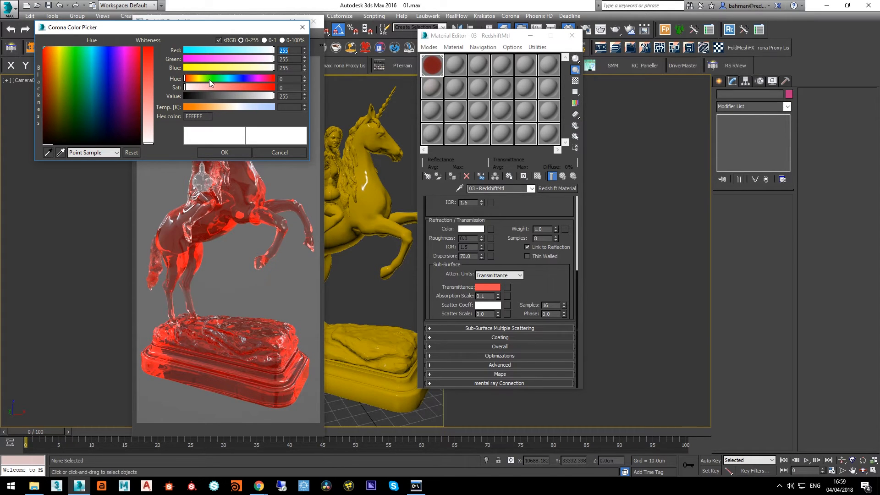
{"action": "left_click", "coordinate": [222, 58]}
{"action": "left_click", "coordinate": [223, 151]}
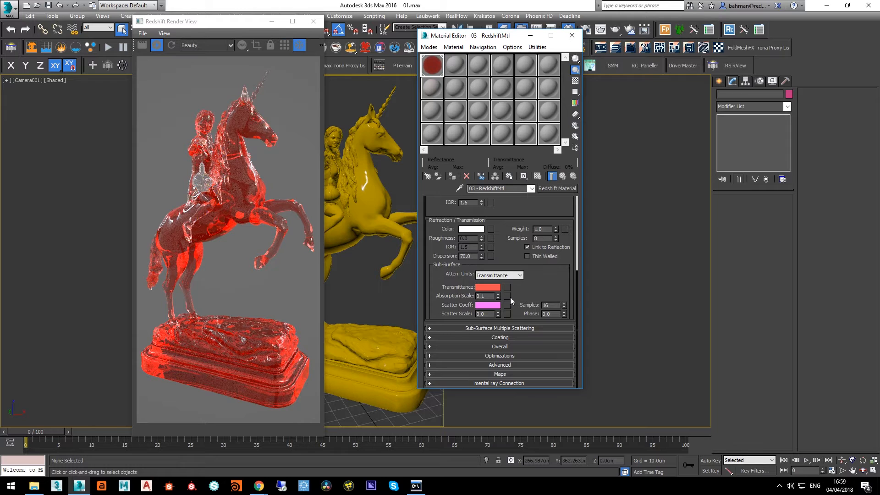
{"action": "double_click", "coordinate": [487, 314]}
{"action": "type", "text": "0.1"}
{"action": "key", "text": "Return"}
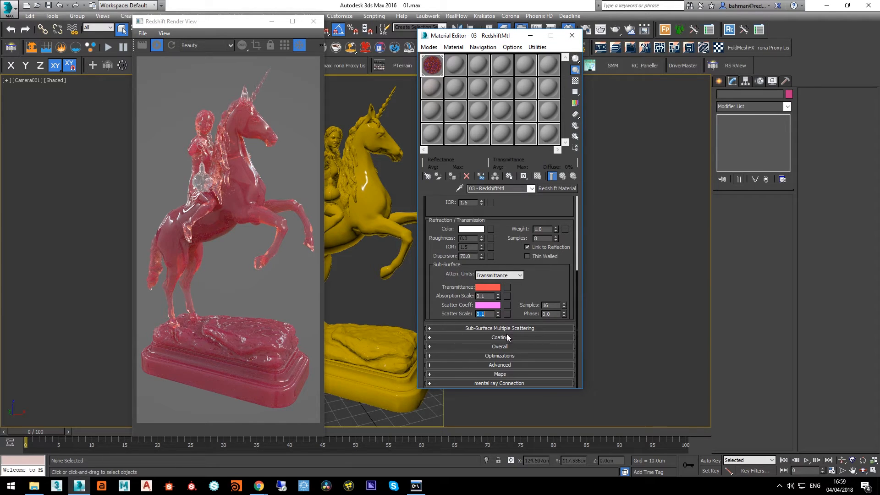
Switch the attenuation units to Extinction and reset the scattering to a white coefficient with a scale of 0.0.
{"action": "left_click", "coordinate": [514, 275]}
{"action": "left_click", "coordinate": [498, 290]}
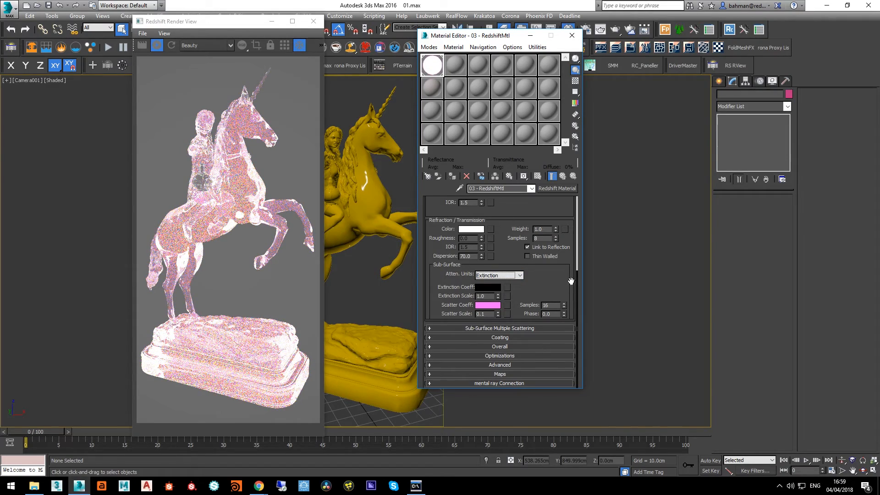
{"action": "left_click", "coordinate": [498, 316]}
{"action": "left_click", "coordinate": [487, 305]}
{"action": "left_click_drag", "start_coordinate": [231, 87], "coordinate": [157, 87]}
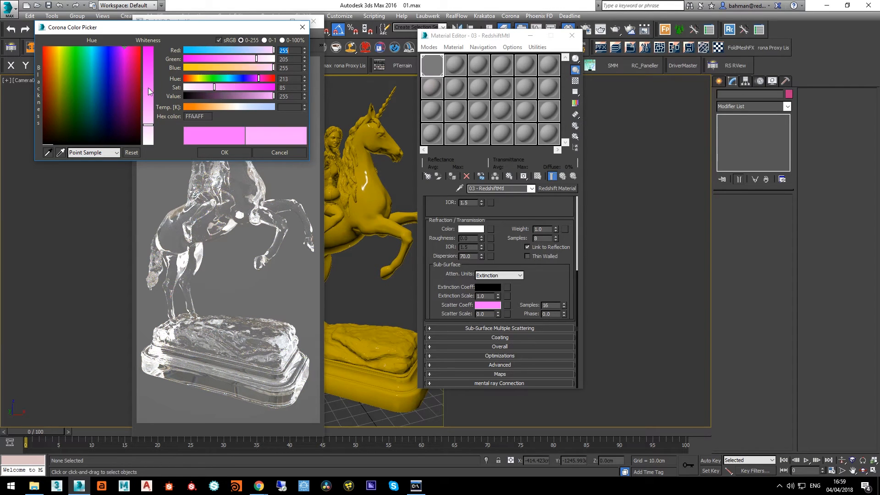
{"action": "left_click", "coordinate": [241, 149]}
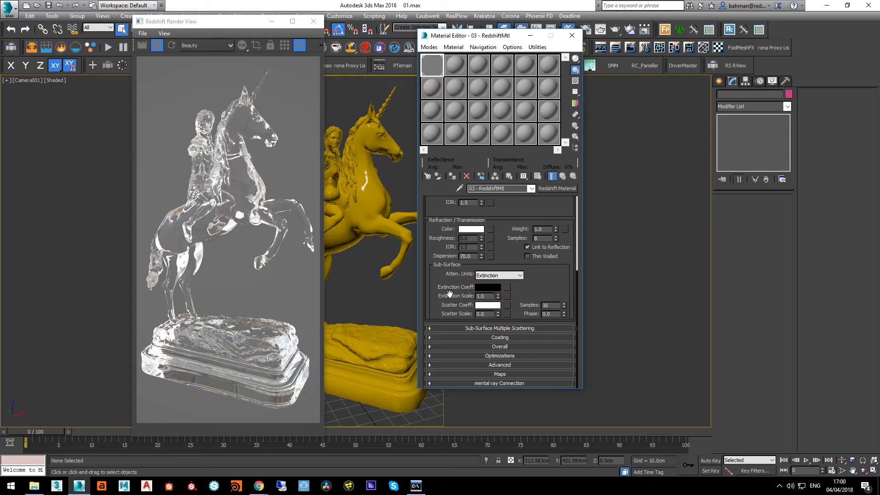
Try a red sub-surface extinction coefficient, C50000, and change it to pure cyan 00FFFF.
{"action": "left_click", "coordinate": [488, 288]}
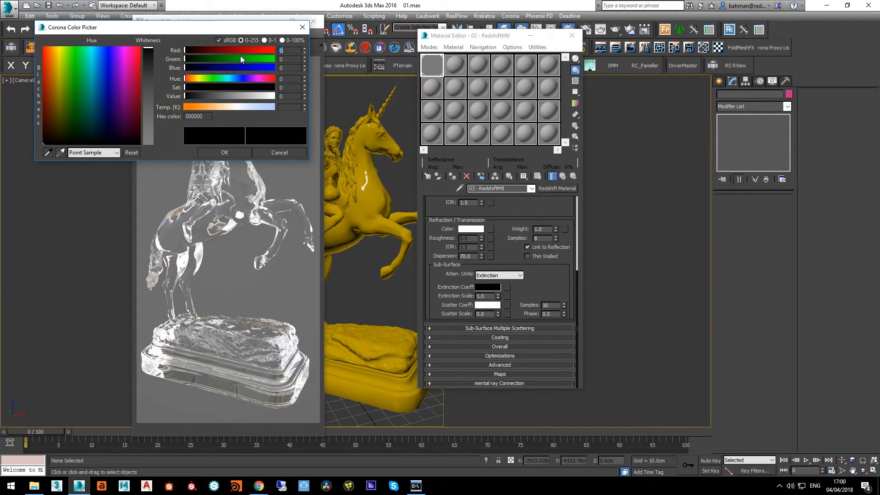
{"action": "left_click", "coordinate": [252, 51]}
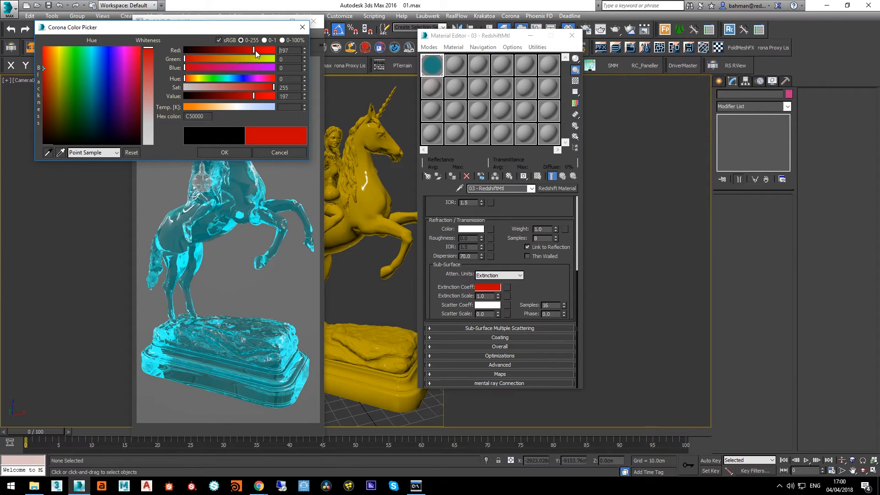
{"action": "left_click_drag", "start_coordinate": [253, 51], "coordinate": [285, 59]}
{"action": "left_click_drag", "start_coordinate": [185, 68], "coordinate": [304, 69]}
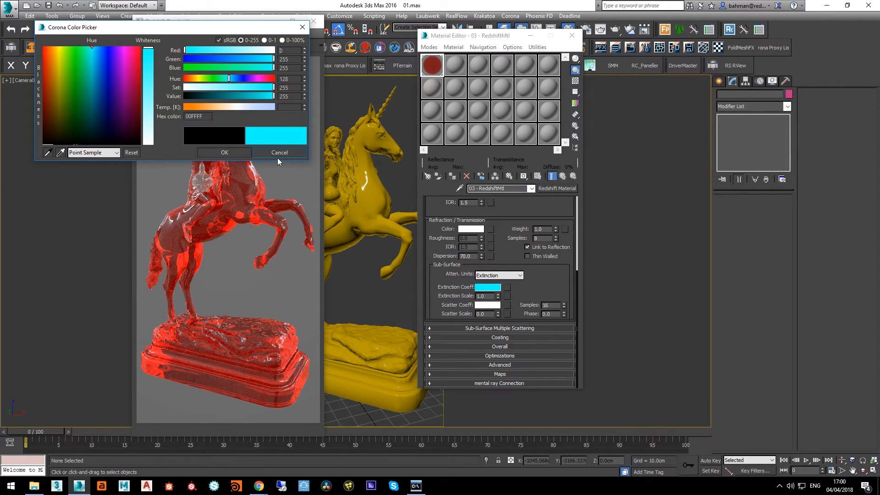
{"action": "left_click", "coordinate": [229, 153]}
Set the sub-surface extinction scale to 0.1 and keep the attenuation units on Extinction.
{"action": "double_click", "coordinate": [488, 297]}
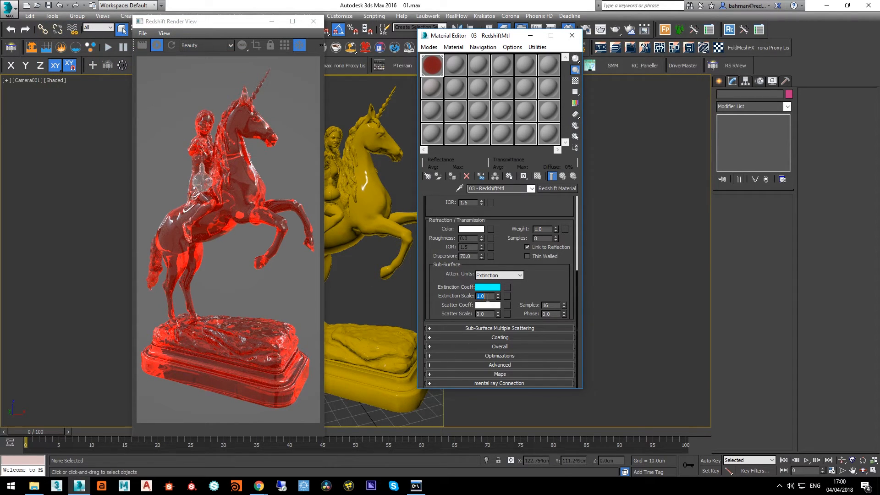
{"action": "type", "text": "0.1"}
{"action": "key", "text": "Return"}
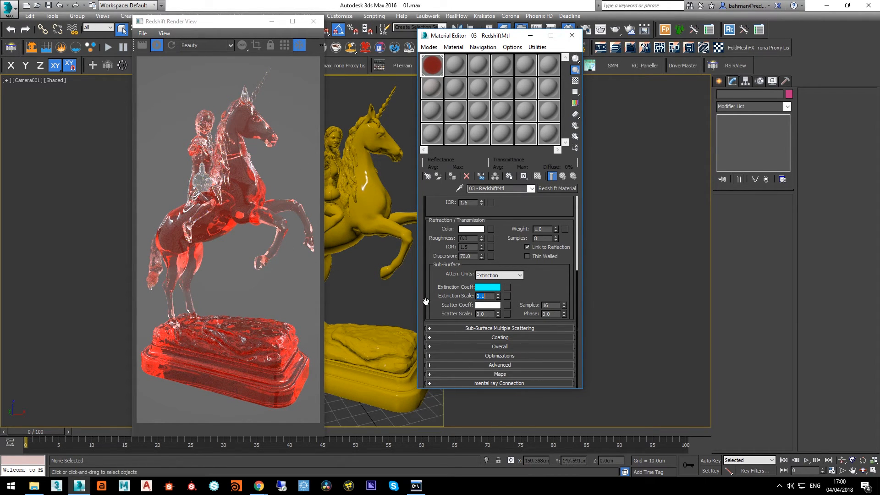
{"action": "left_click", "coordinate": [504, 276]}
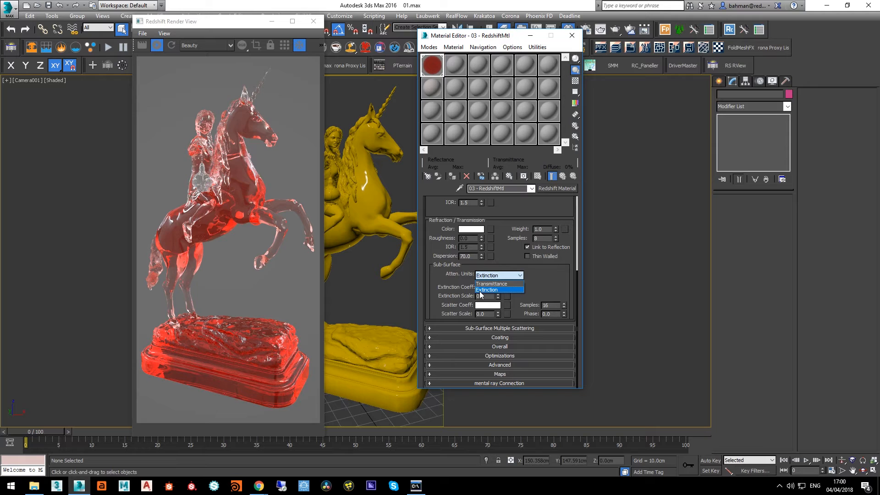
{"action": "left_click", "coordinate": [485, 290]}
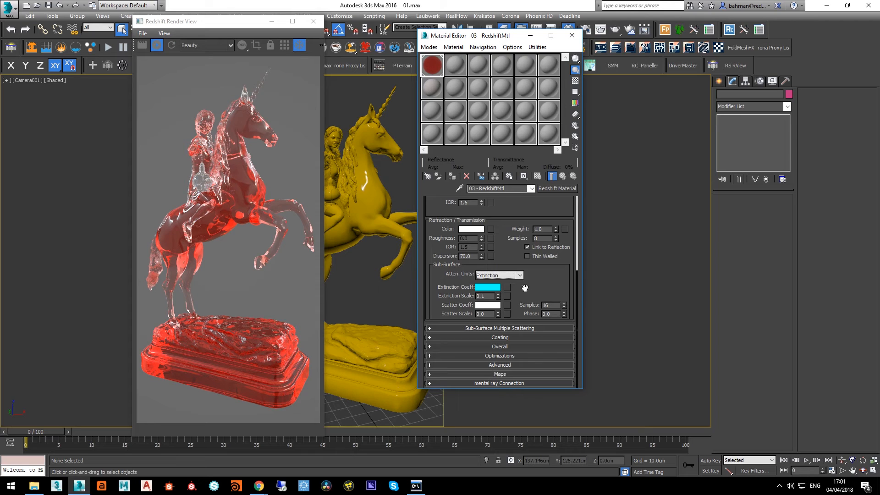
Try sub-surface scatter scales of 0.1 and 0.01 with the white scatter coefficient.
{"action": "double_click", "coordinate": [490, 314]}
{"action": "type", "text": "0.1"}
{"action": "key", "text": "Return"}
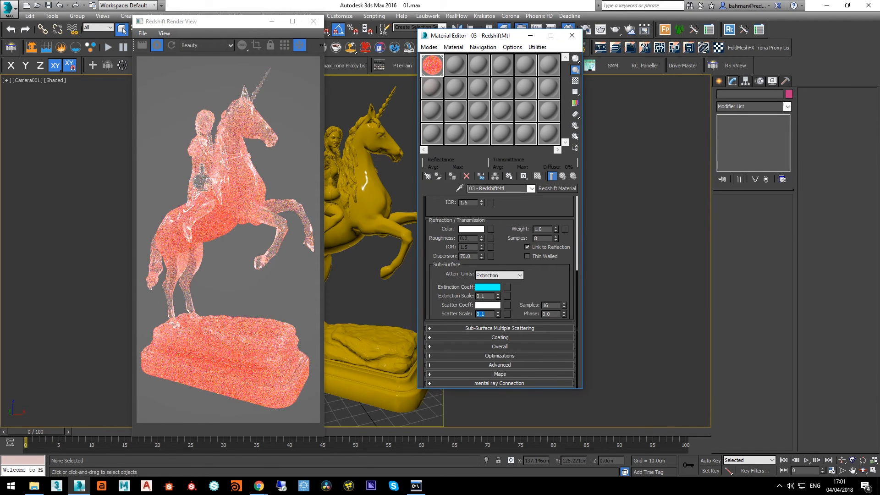
{"action": "type", "text": "0.01"}
{"action": "key", "text": "Return"}
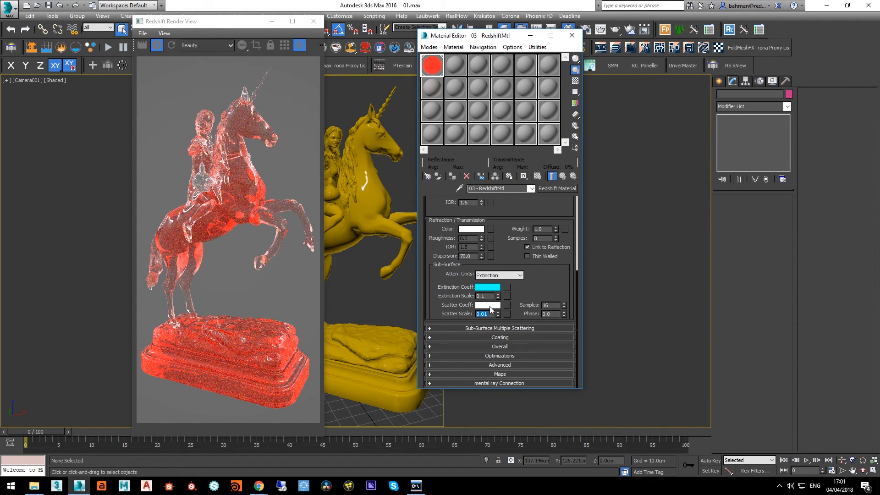
Set the sub-surface scatter coefficient to pink FF74FF.
{"action": "left_click", "coordinate": [489, 305]}
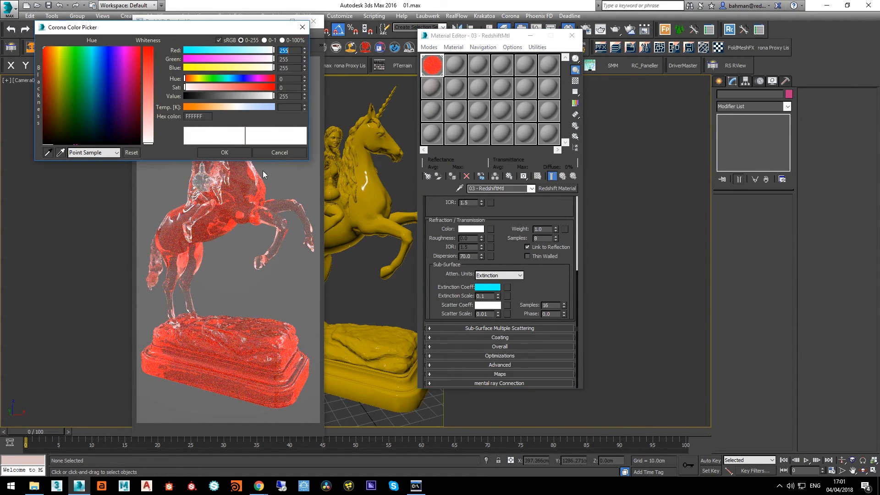
{"action": "left_click", "coordinate": [225, 59]}
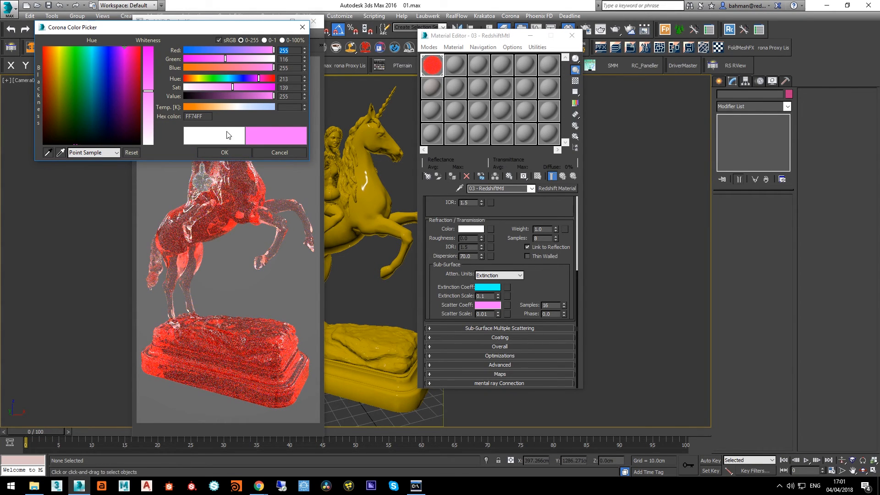
{"action": "left_click", "coordinate": [225, 151]}
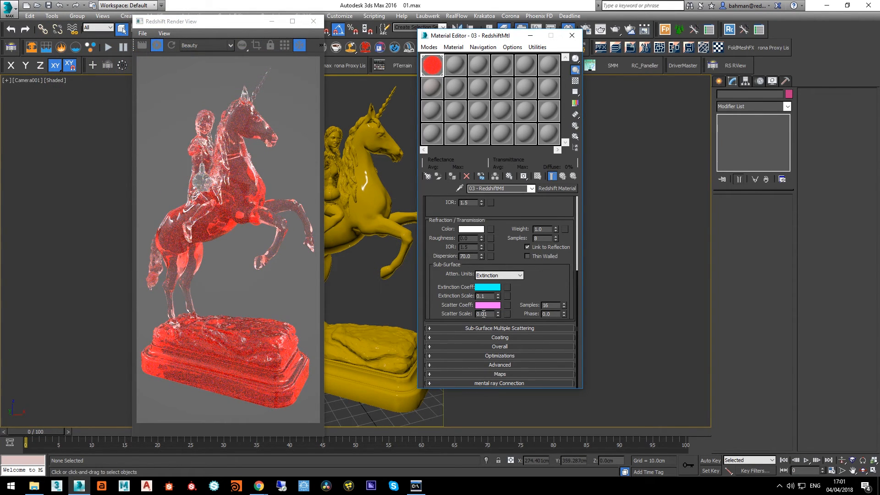
Test the pink scattering at a scatter scale of 0.1 and reduce the scale to 0.02.
{"action": "left_click_drag", "start_coordinate": [483, 314], "coordinate": [492, 314]}
{"action": "type", "text": "0.1"}
{"action": "key", "text": "Return"}
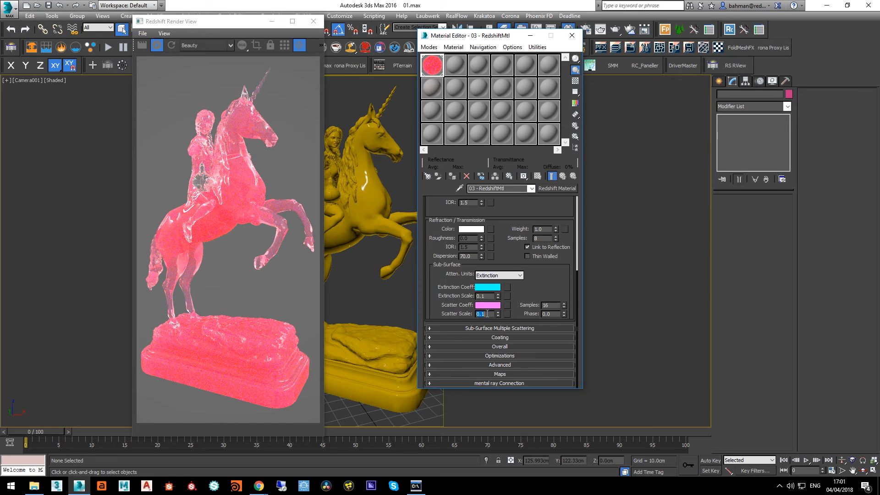
{"action": "type", "text": ".02"}
{"action": "key", "text": "Return"}
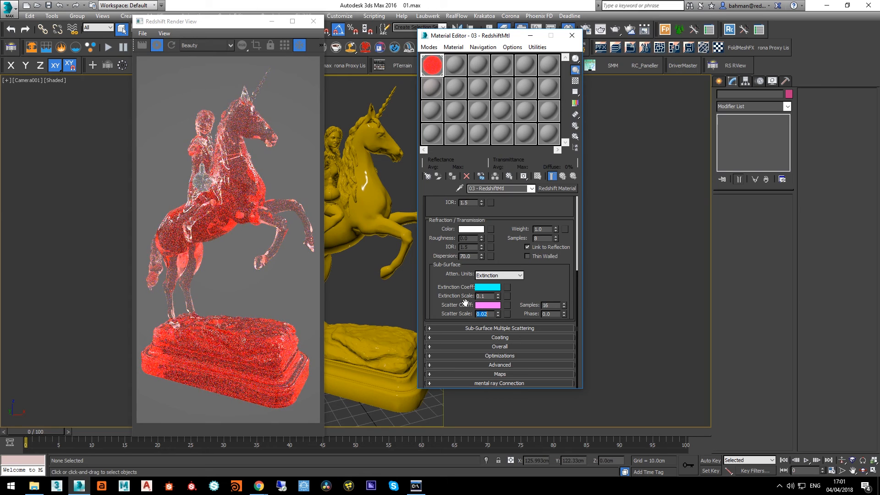
Try scattering phase values of 0.5 and -0.5 and reset the phase to 0.0.
{"action": "left_click", "coordinate": [555, 314]}
{"action": "double_click", "coordinate": [546, 314]}
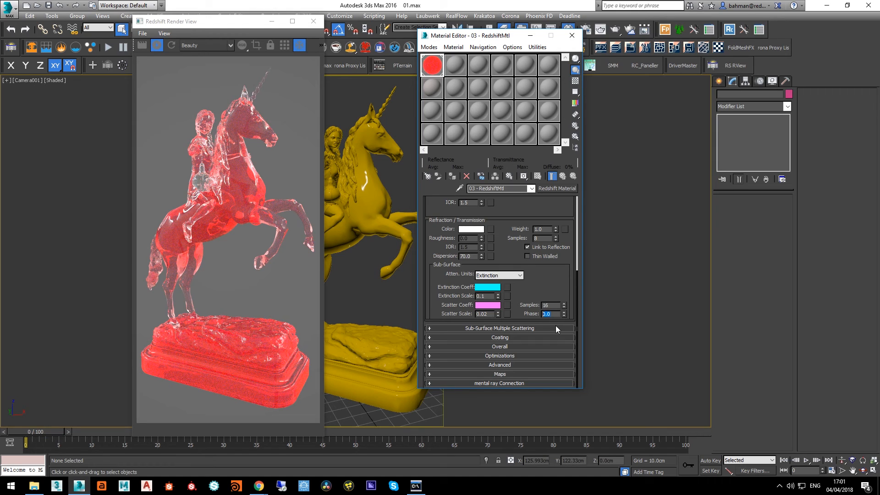
{"action": "type", "text": "0.5"}
{"action": "key", "text": "Return"}
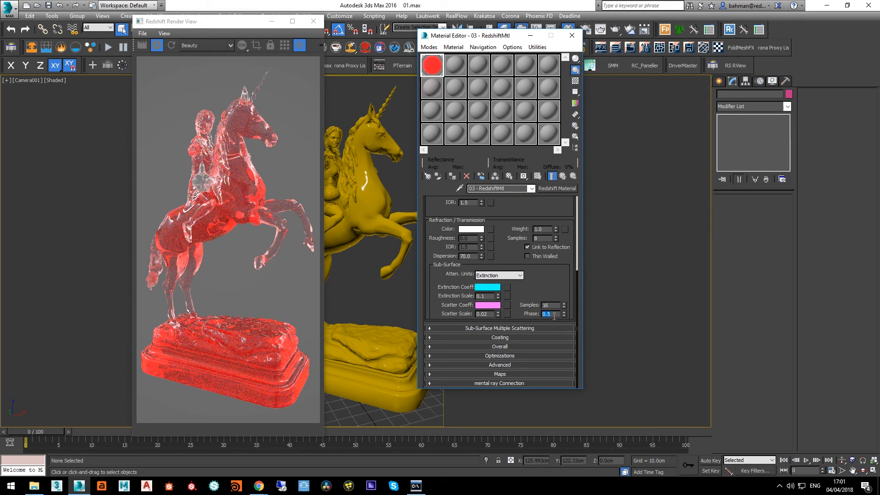
{"action": "type", "text": "-0.5"}
{"action": "key", "text": "Return"}
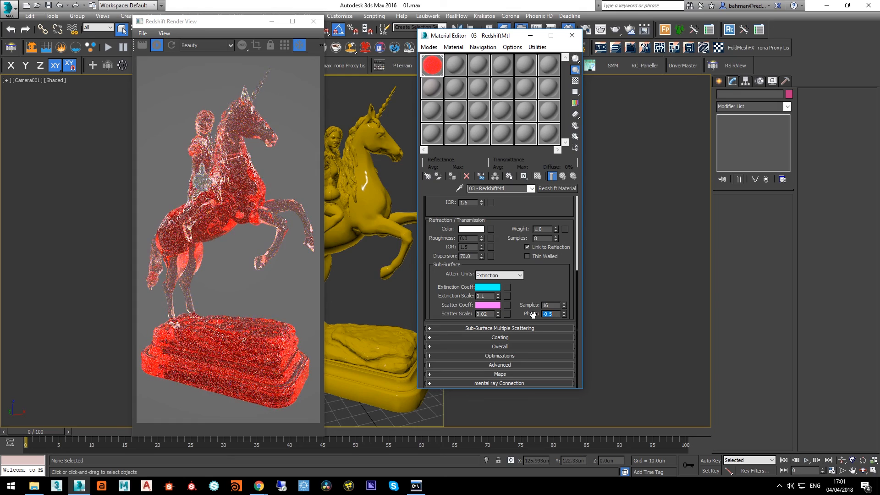
{"action": "right_click", "coordinate": [566, 314]}
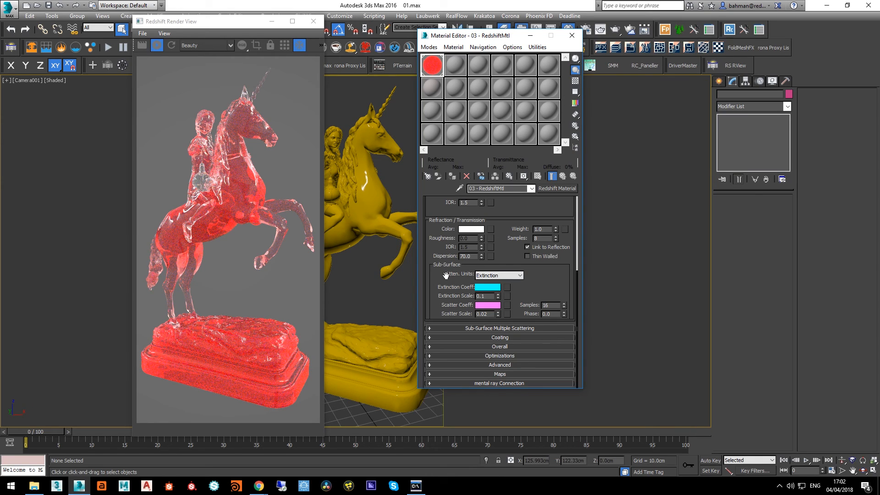
{"action": "left_click_drag", "start_coordinate": [445, 275], "coordinate": [446, 281]}
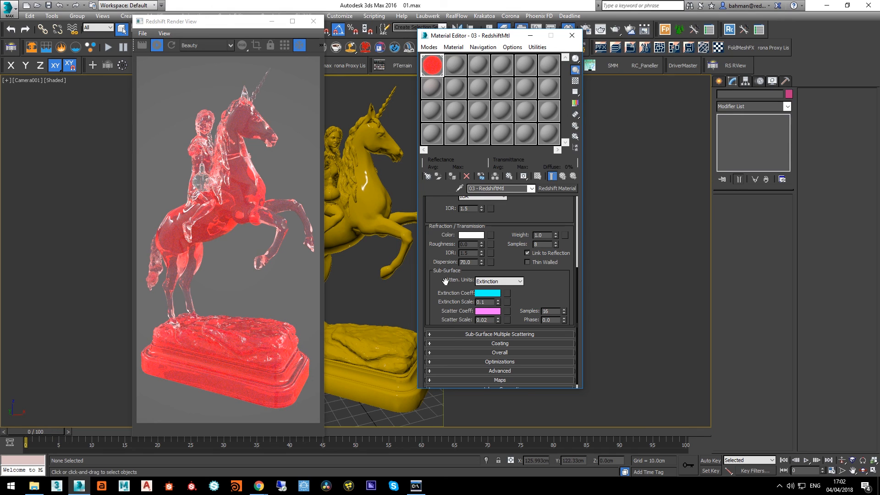
{"action": "scroll", "coordinate": [446, 281], "scroll_direction": "up", "scroll_amount": 2}
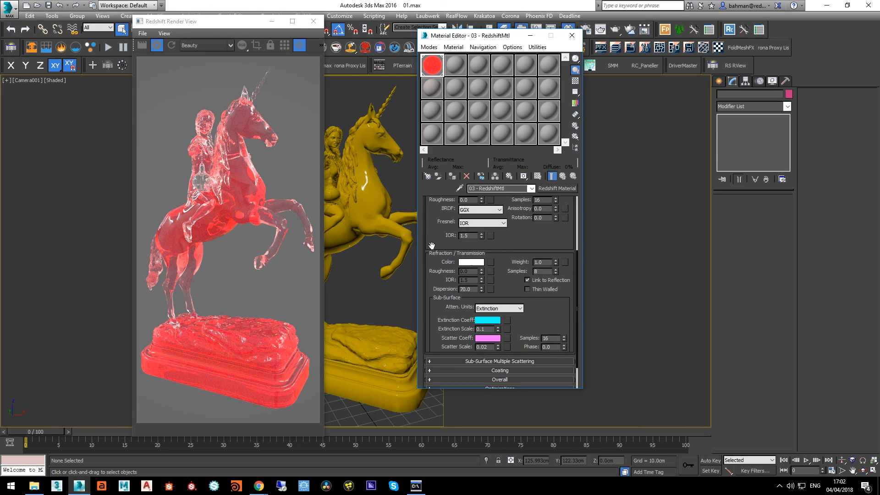
{"action": "scroll", "coordinate": [434, 286], "scroll_direction": "up", "scroll_amount": 4}
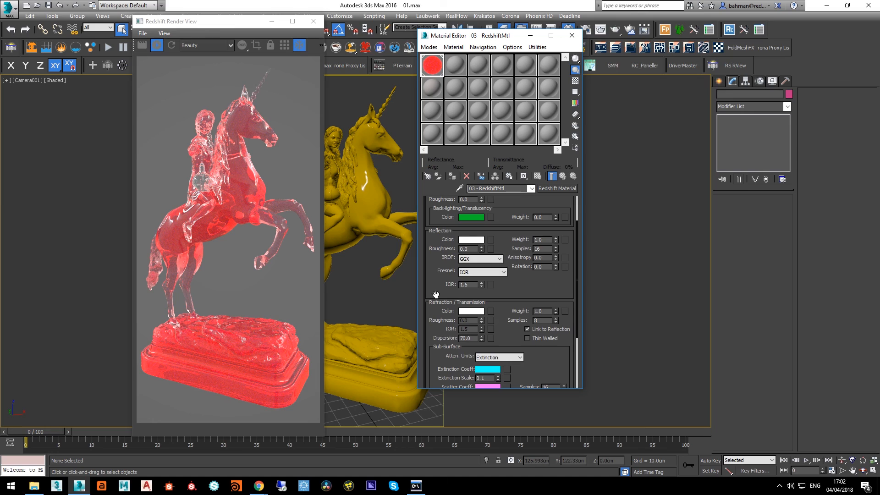